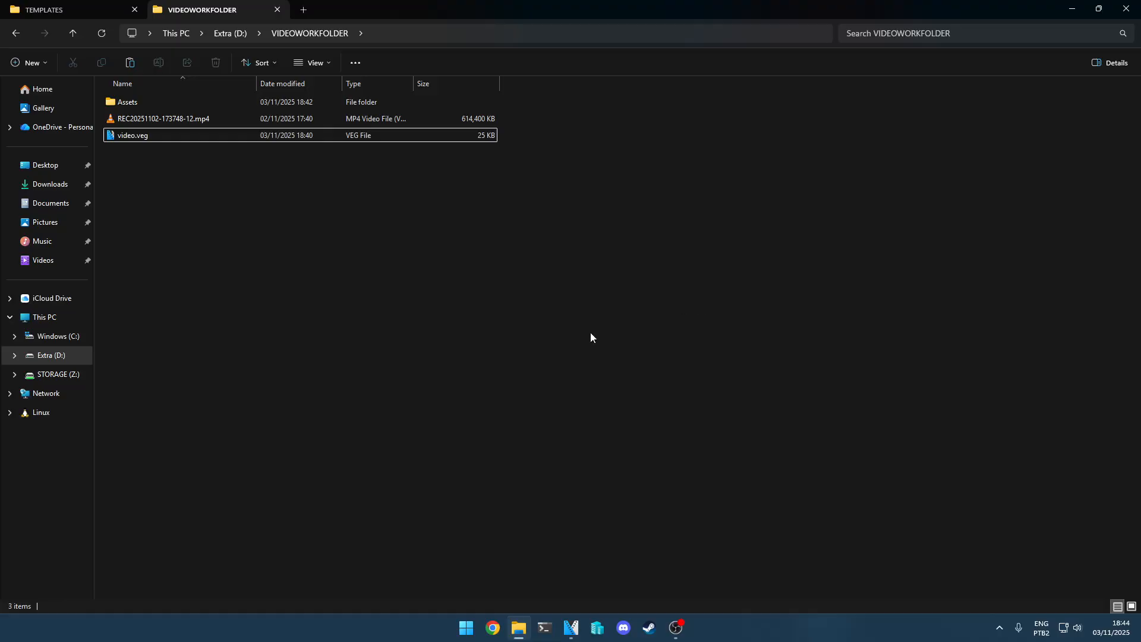
Step: Review the template project and Assets folder in TEMPLATES, and preview the axon.png overlay image
left_click(71, 10)
left_click_drag(268, 191, 184, 161)
left_click(153, 119)
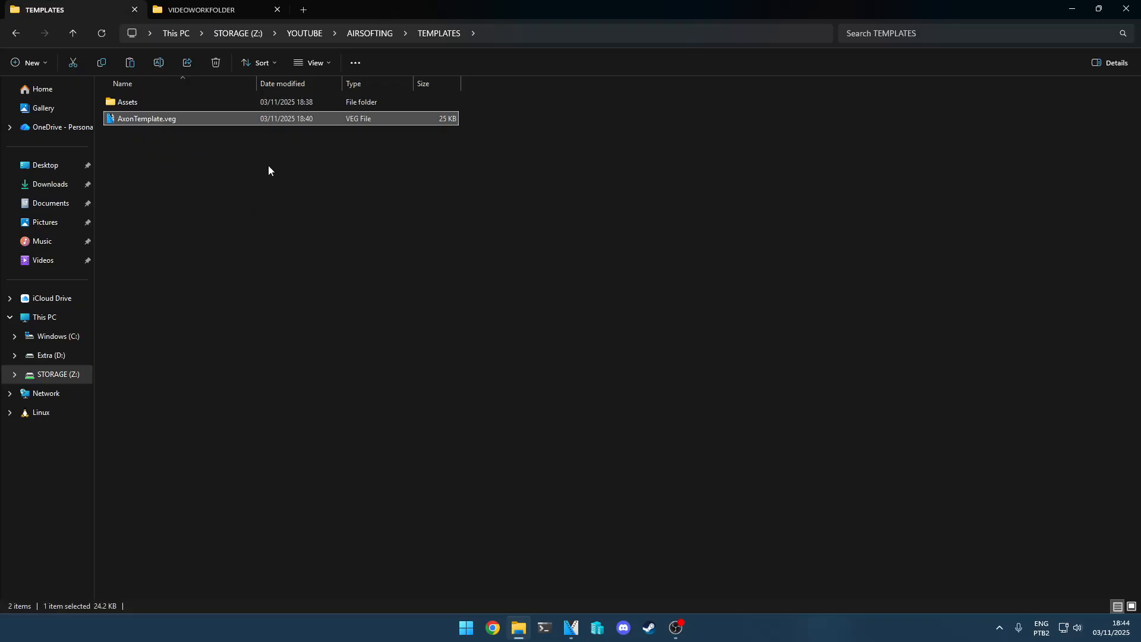
left_click(220, 106)
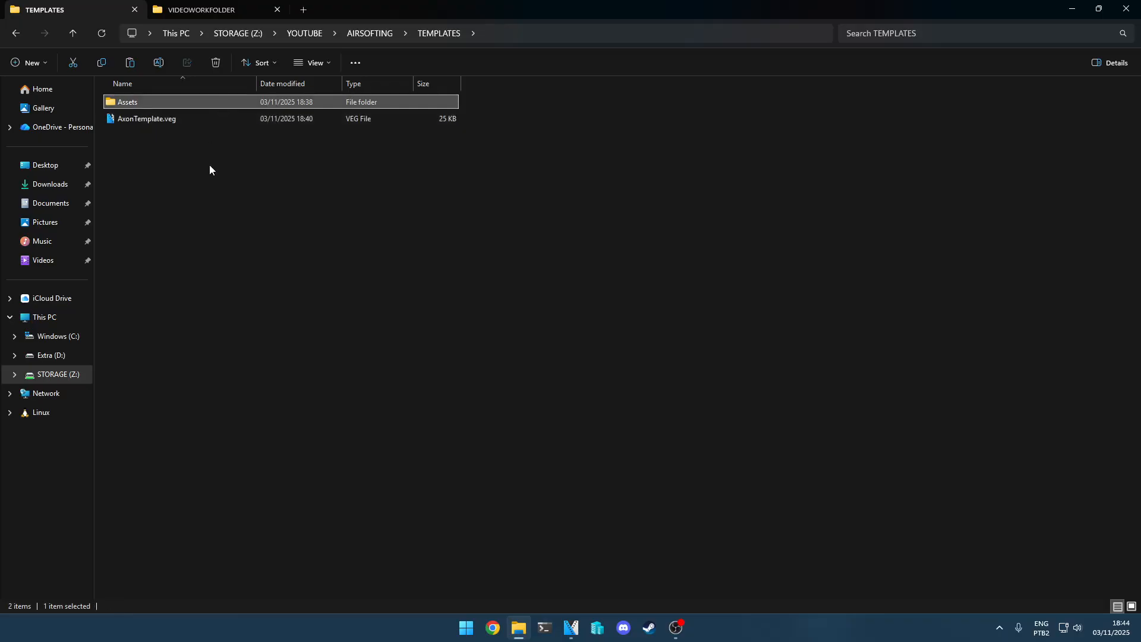
double_click(155, 105)
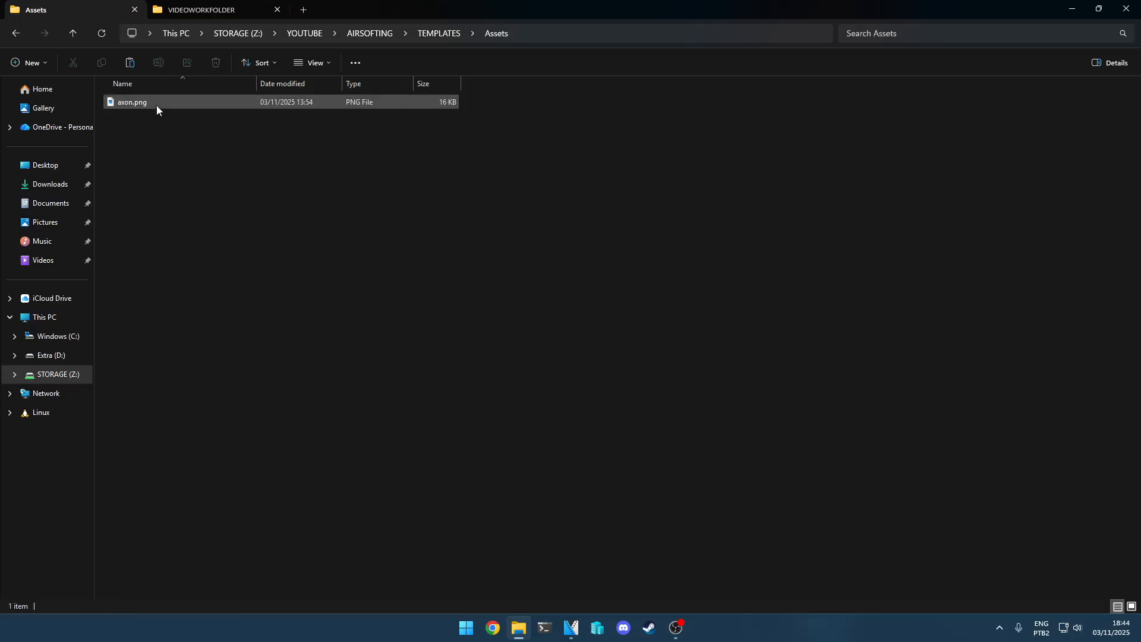
double_click(155, 106)
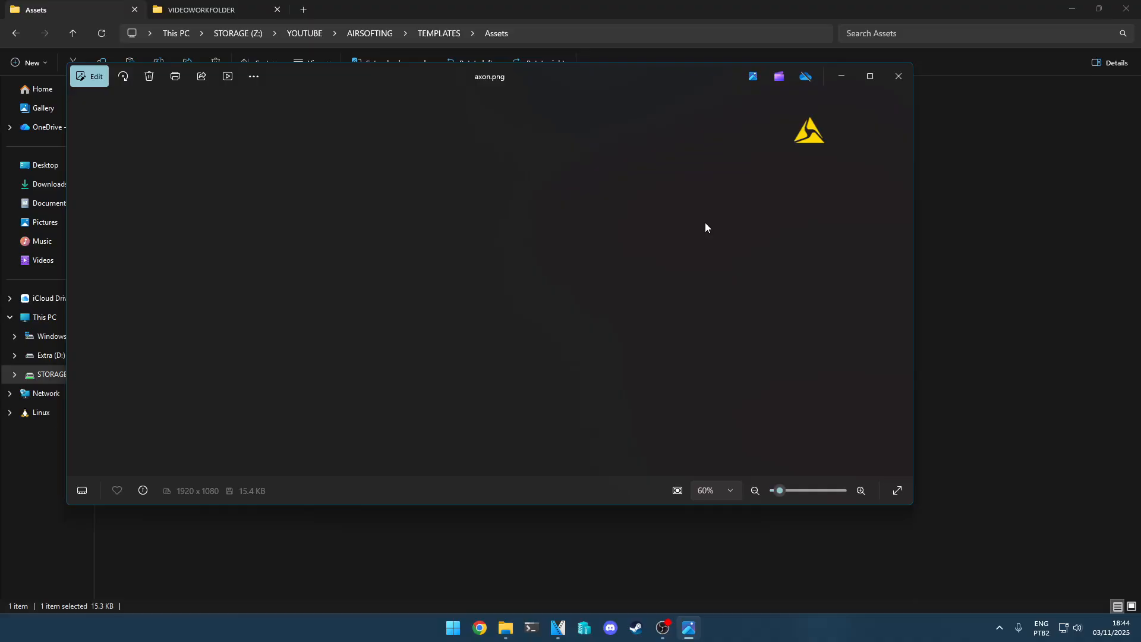
left_click(898, 76)
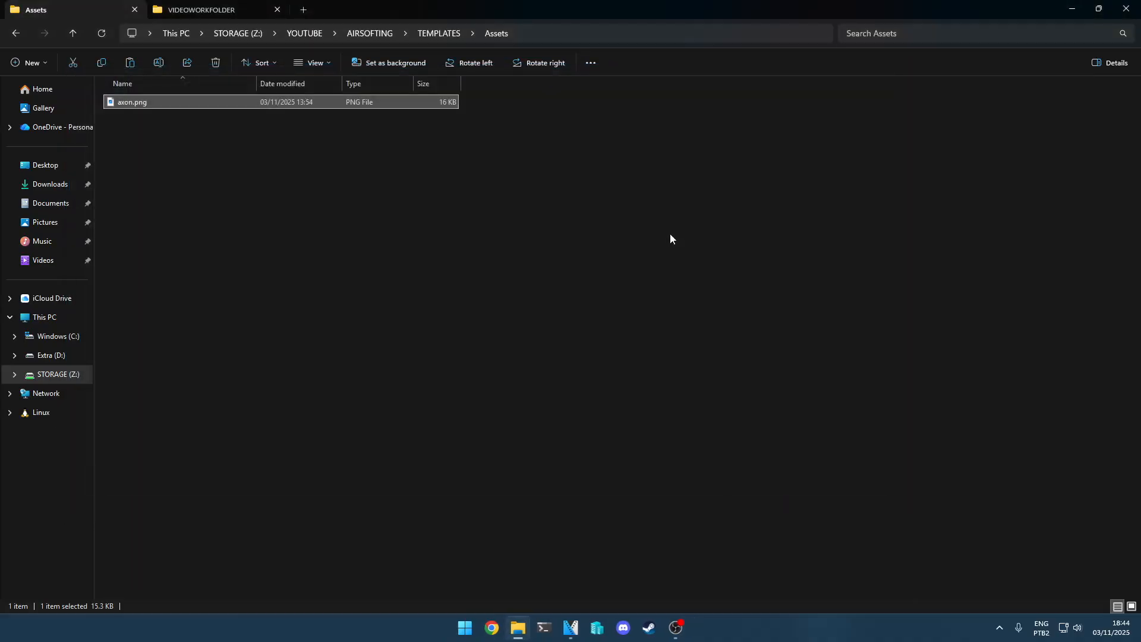
left_click(572, 238)
Step: Review the files in VIDEOWORKFOLDER and open the video.veg project in VEGAS Pro
left_click(211, 7)
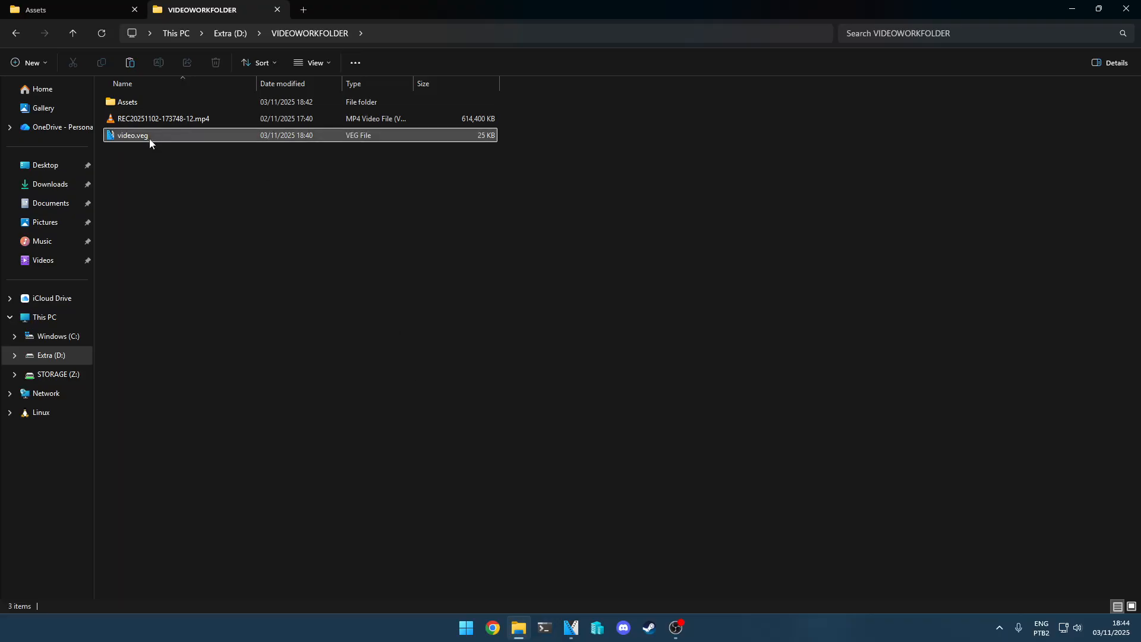
left_click(217, 117)
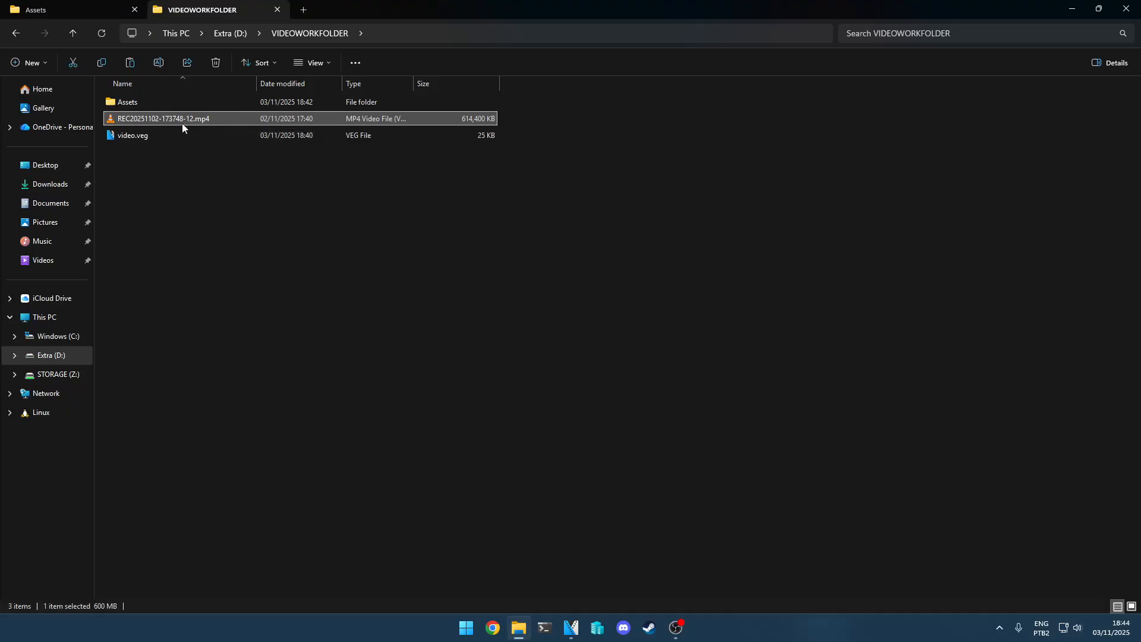
left_click(148, 132)
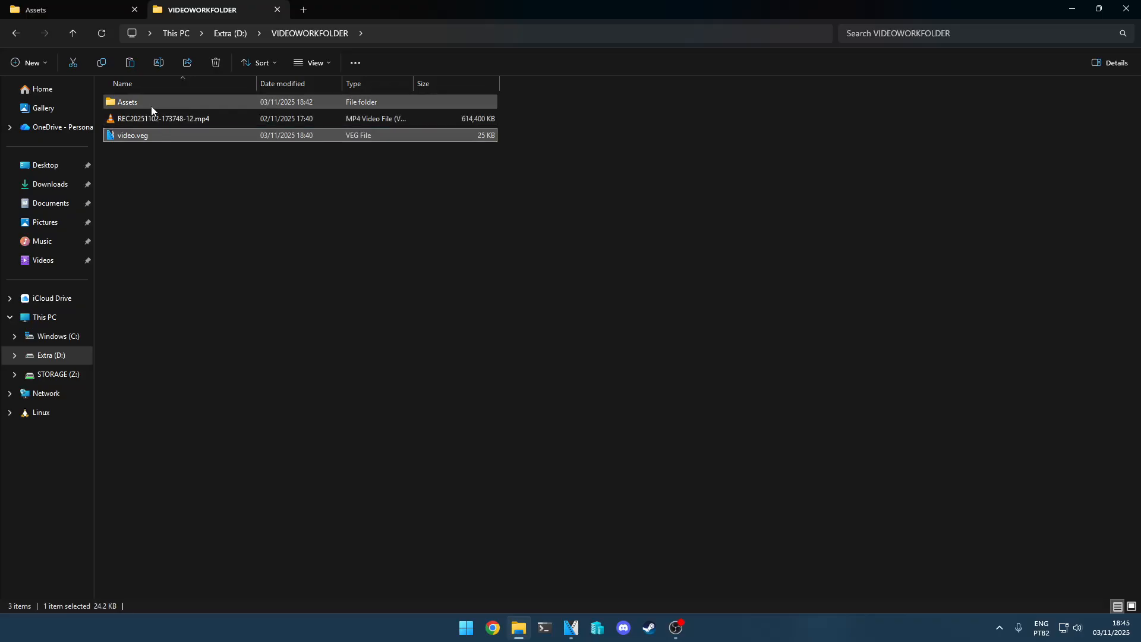
left_click(151, 106)
left_click(199, 233)
key("Down")
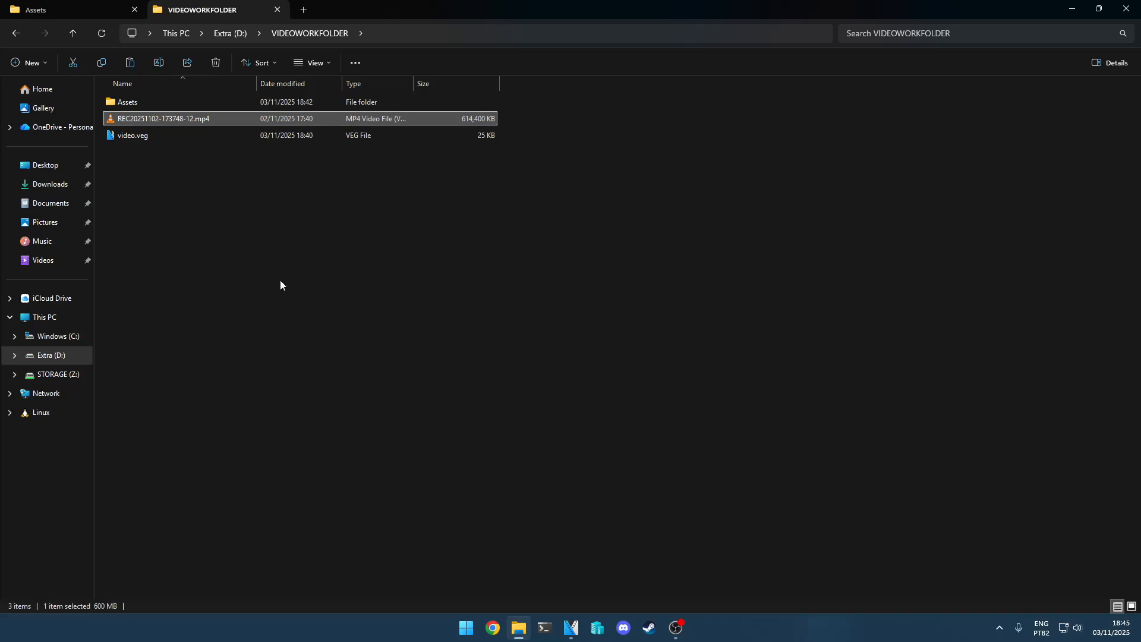
left_click(141, 137)
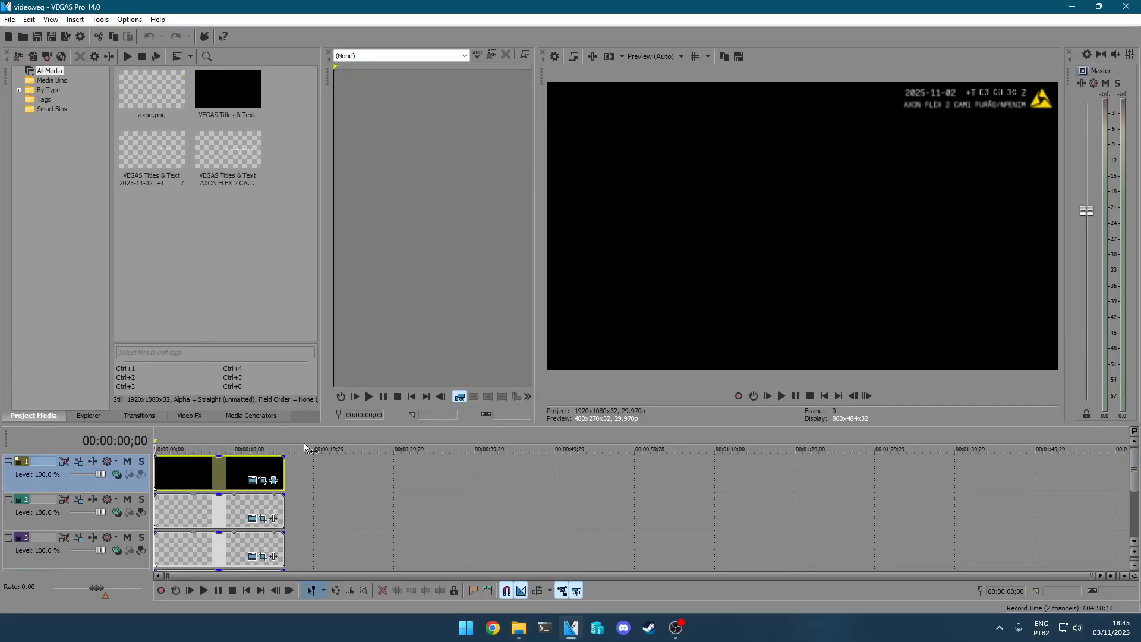
left_click_drag(1136, 486, 1131, 529)
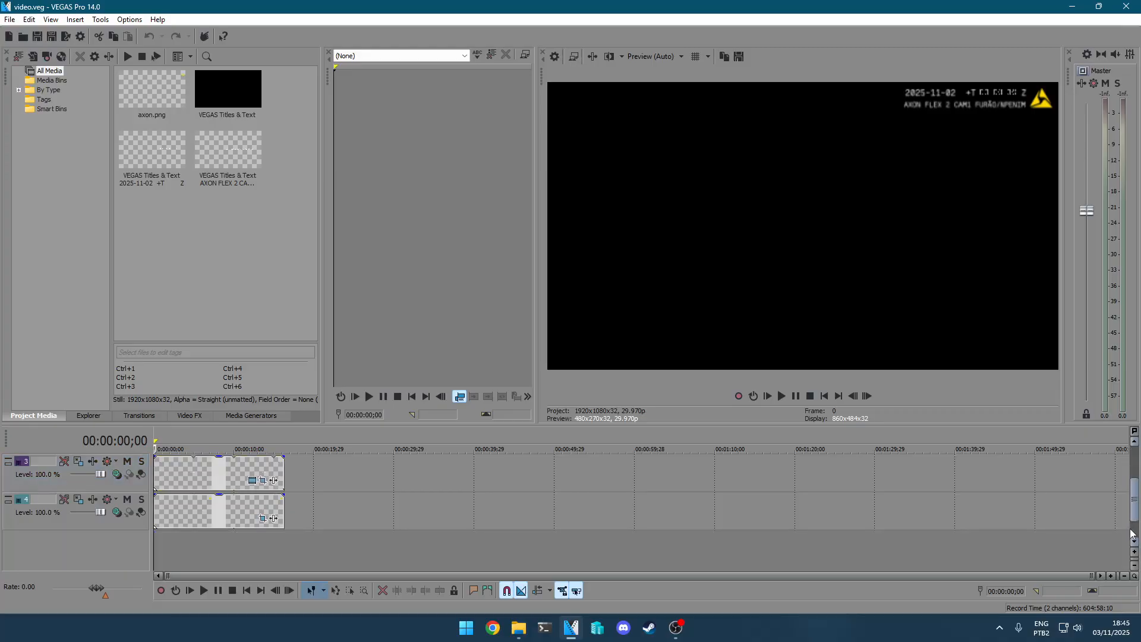
left_click(519, 628)
left_click_drag(425, 14, 904, 47)
left_click_drag(744, 165, 160, 548)
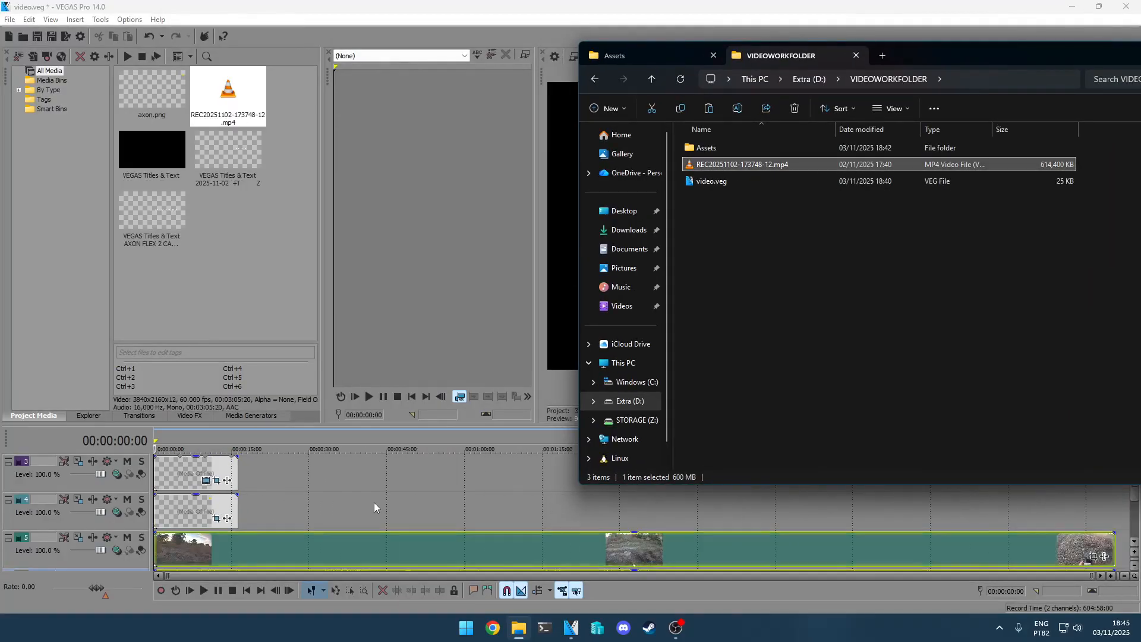
left_click_drag(996, 38, 659, 44)
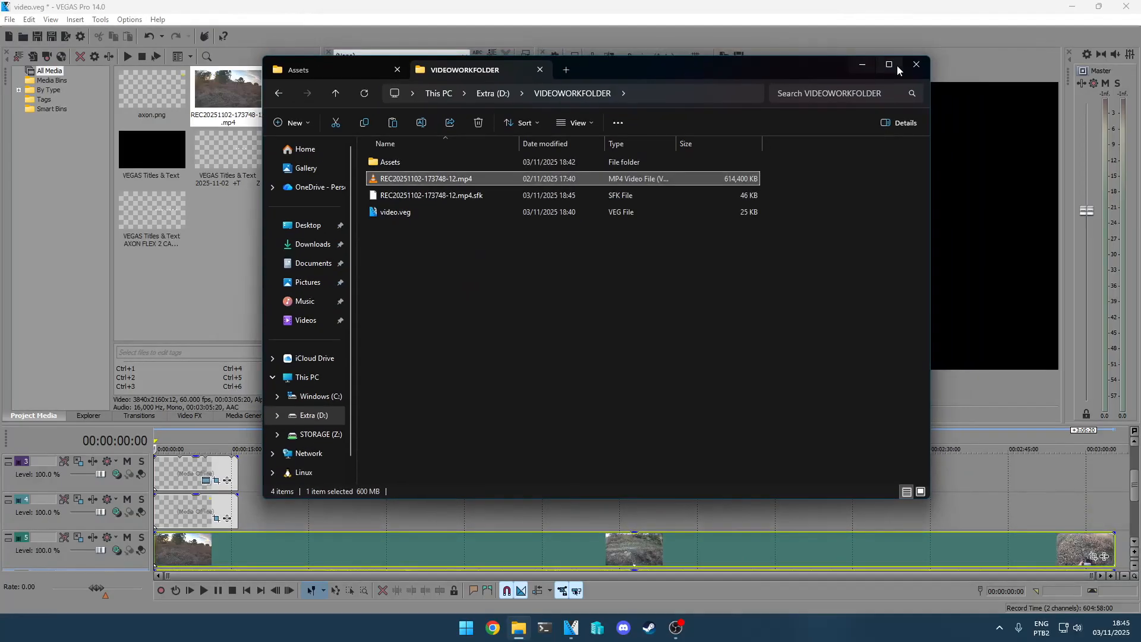
double_click(889, 67)
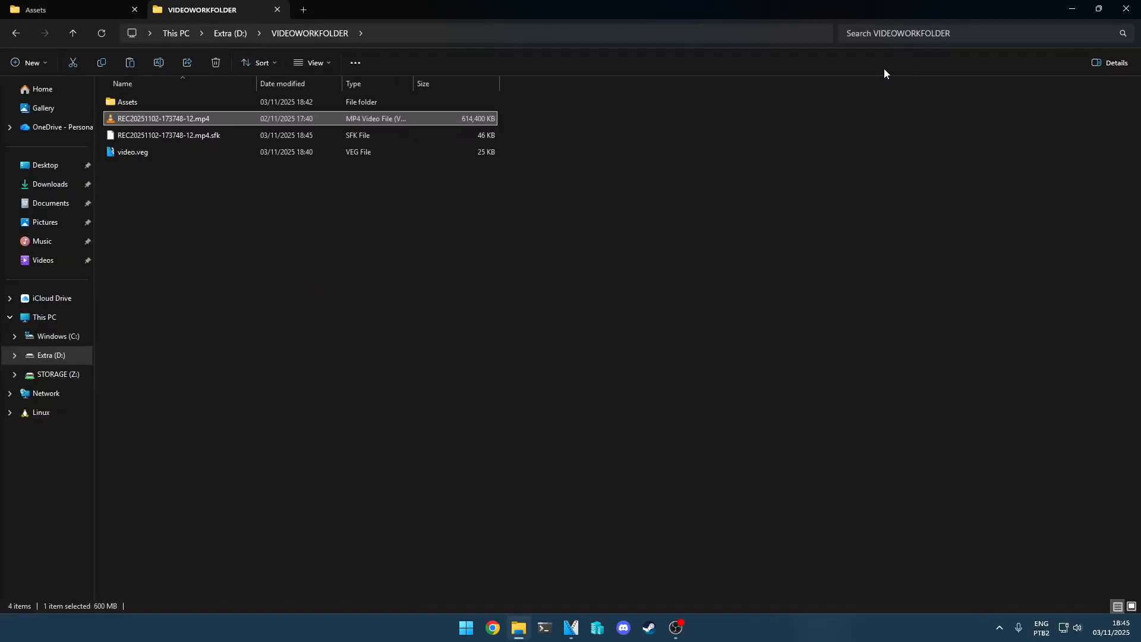
left_click(1072, 8)
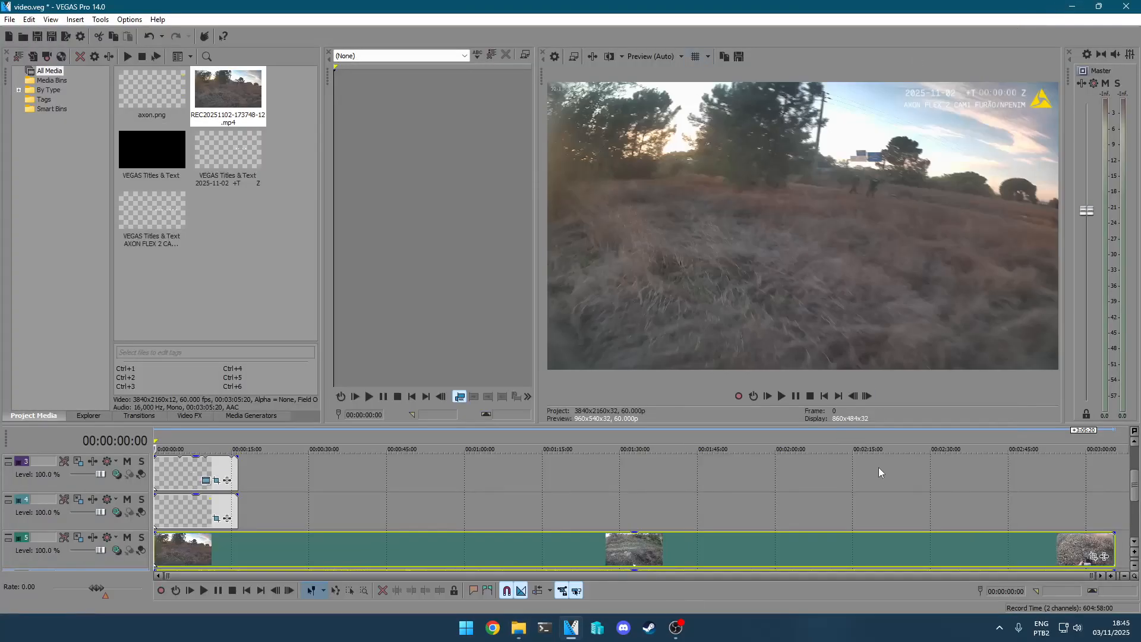
Step: Trim the end of the recording's video and audio events to a length of about 39 seconds
left_click_drag(1114, 545, 355, 539)
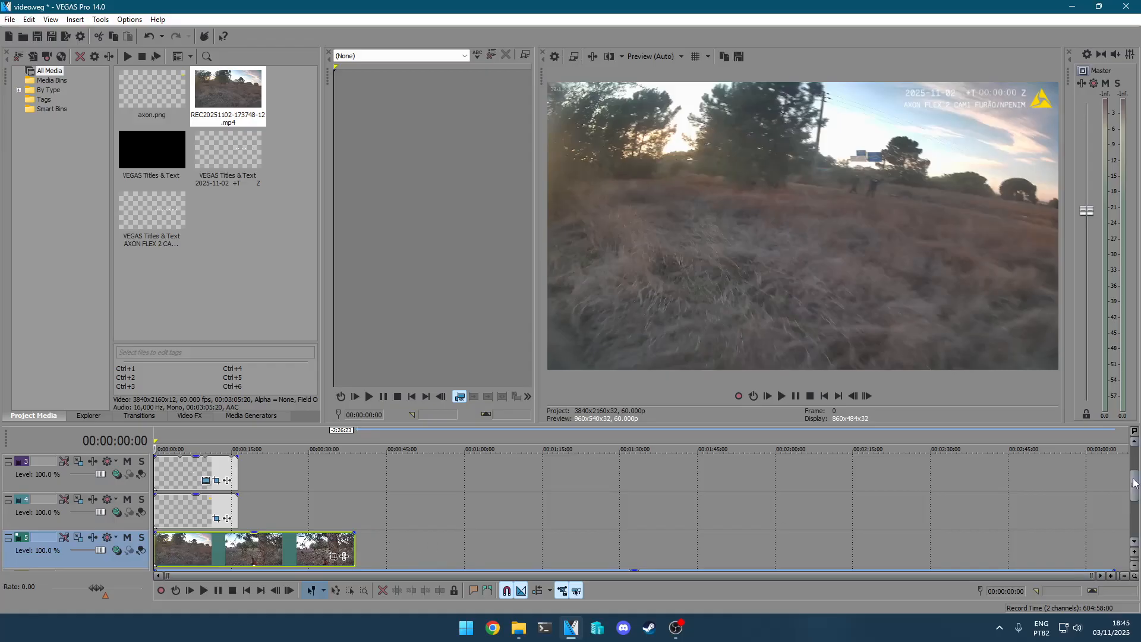
left_click_drag(1134, 484, 1132, 508)
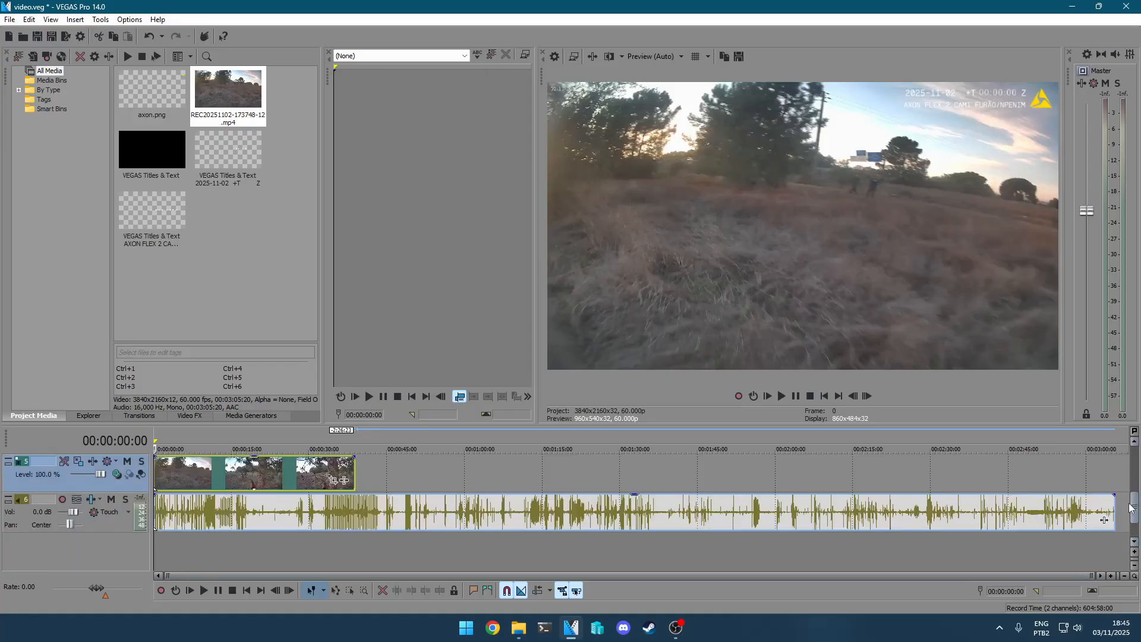
left_click(935, 504)
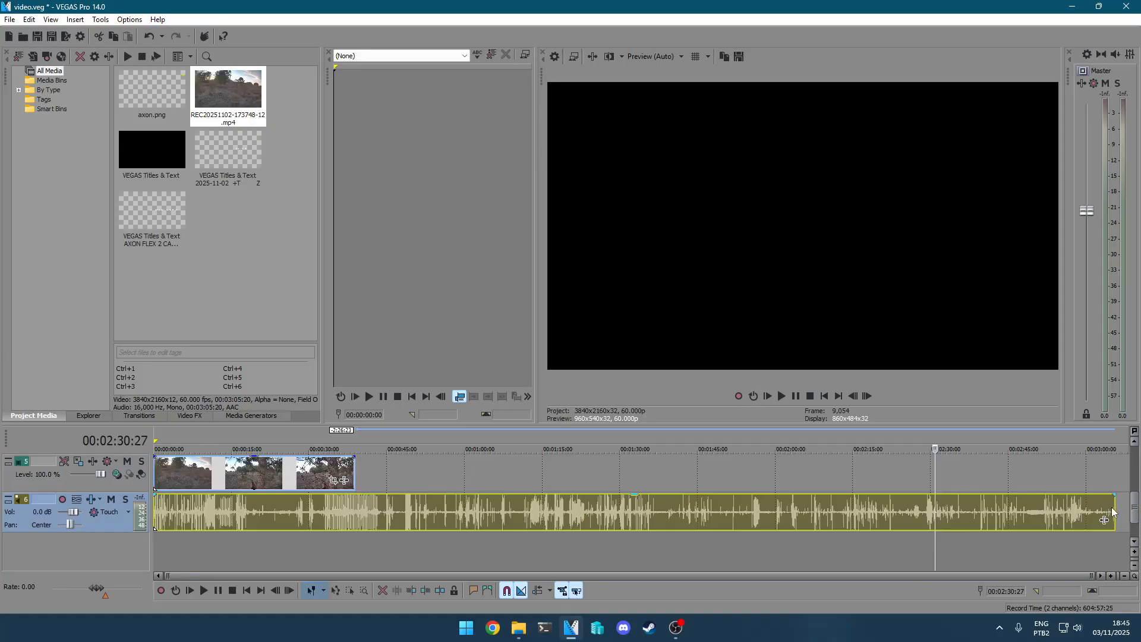
left_click_drag(1114, 513, 356, 506)
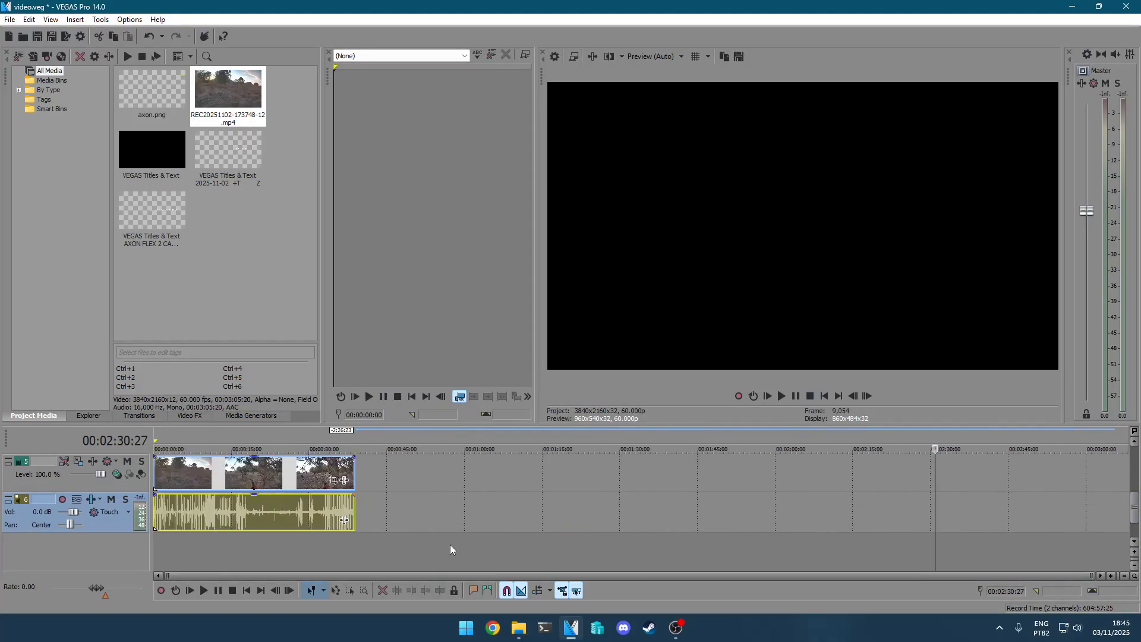
Step: Extend the overlay events on tracks 4 and 3 to the end of the trimmed footage
left_click_drag(1136, 509, 1137, 477)
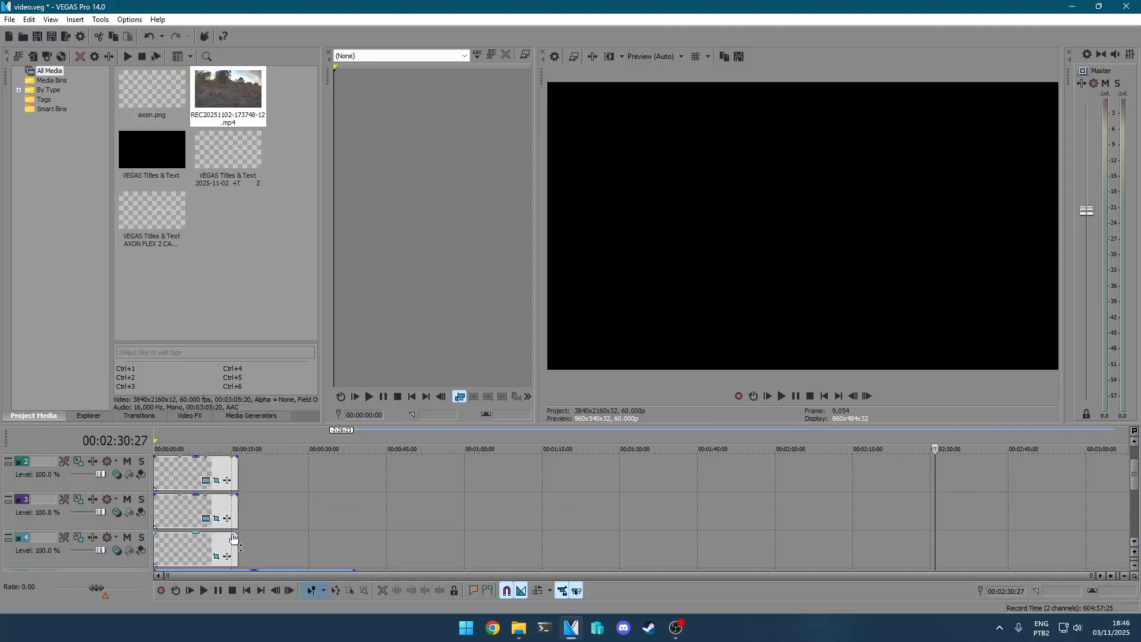
left_click(198, 546)
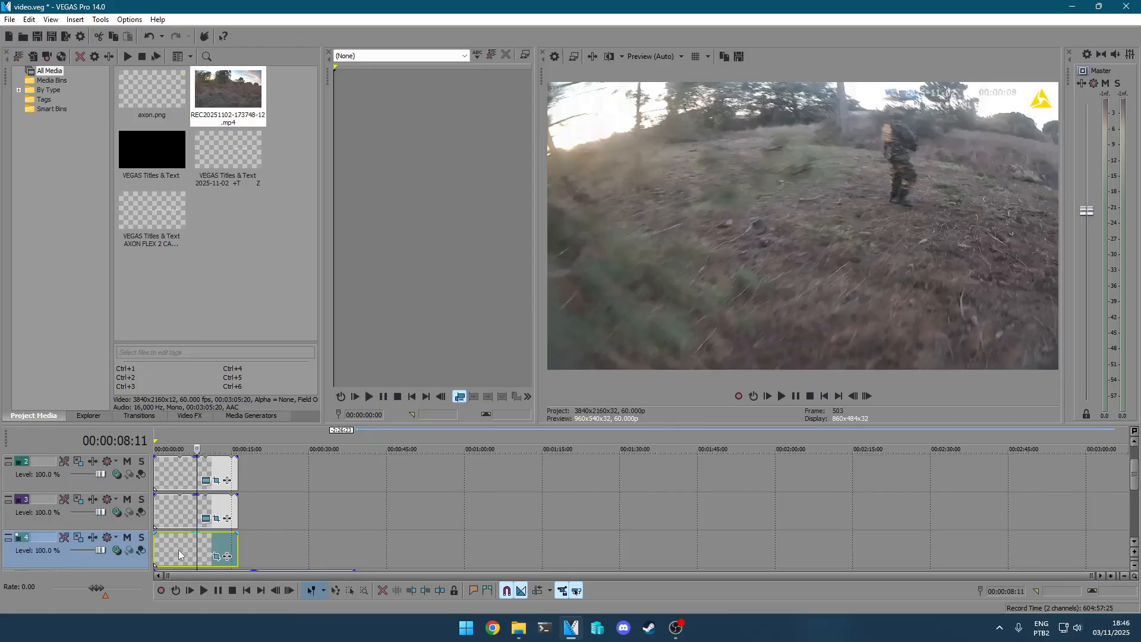
left_click_drag(1138, 482, 1133, 510)
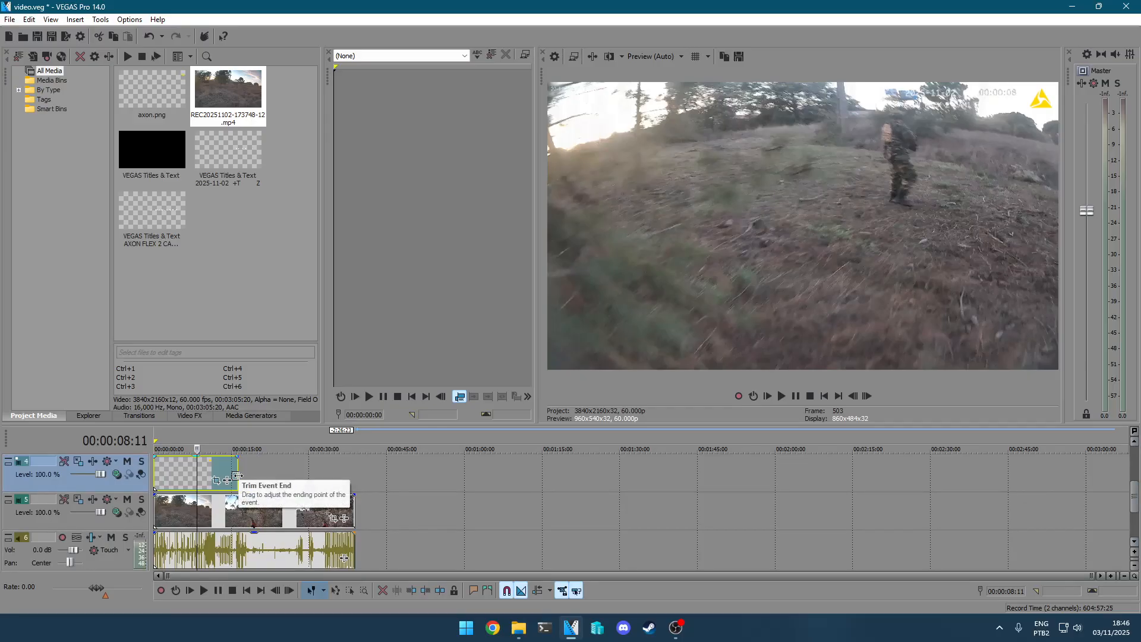
left_click_drag(237, 475, 353, 478)
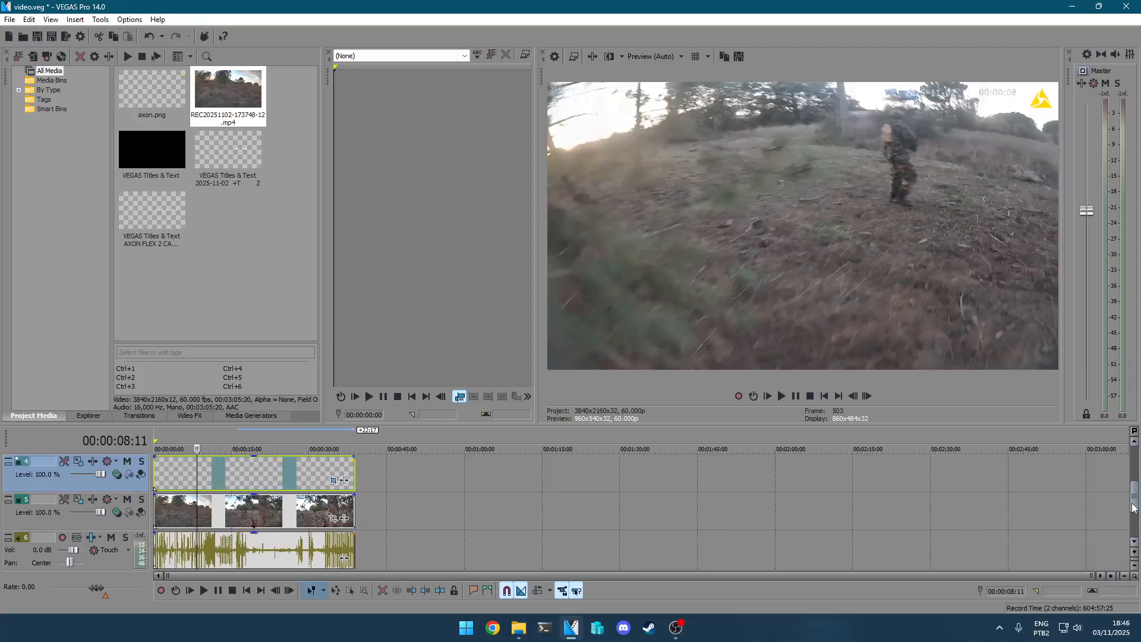
scroll(1133, 508, "up", 1)
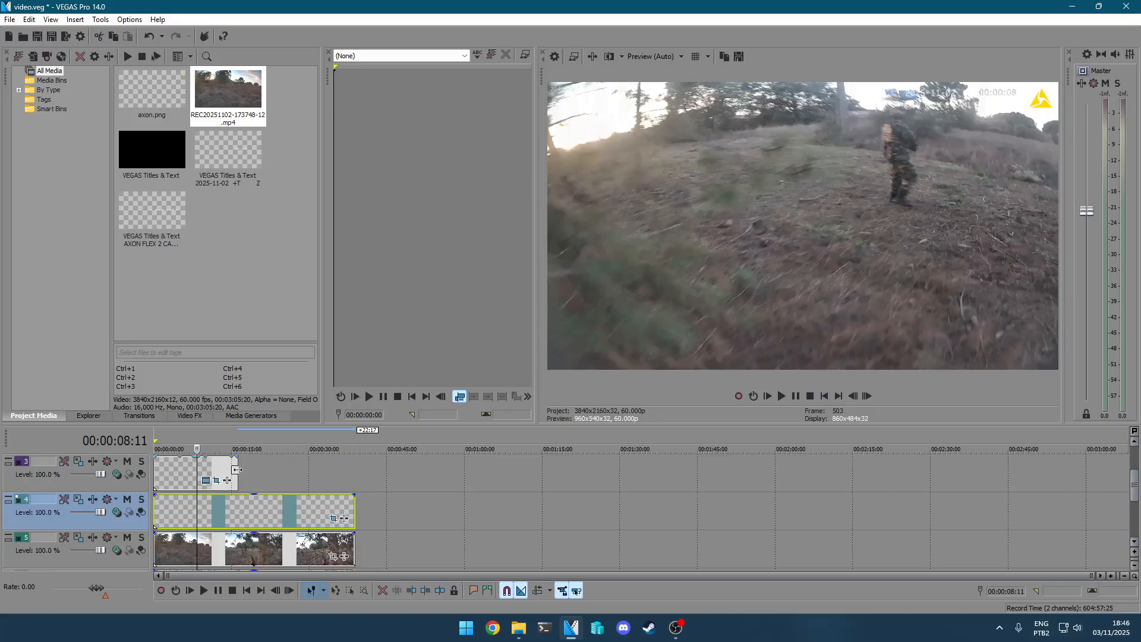
left_click_drag(238, 470, 349, 481)
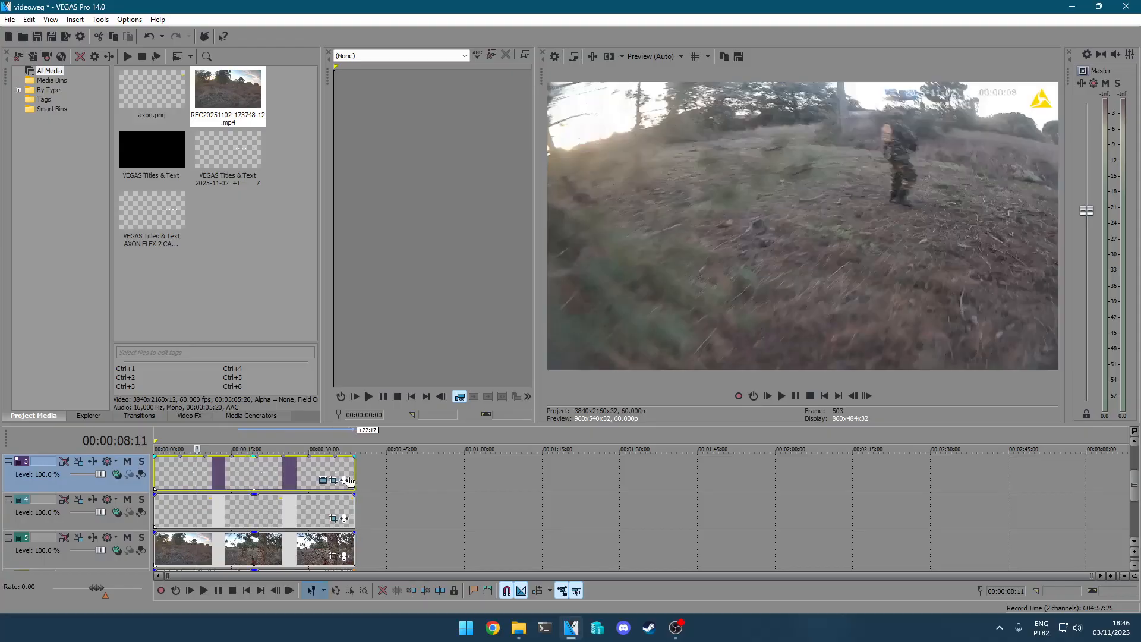
Step: Change the date in the track 3 title's generated text to 2025-12-25
right_click(267, 472)
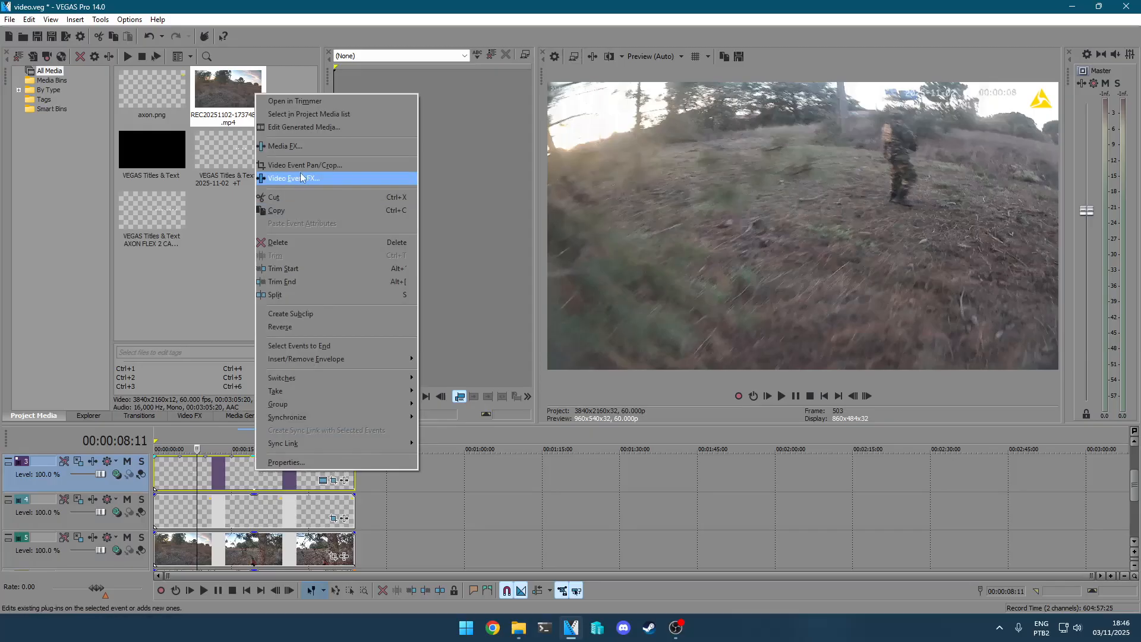
left_click(315, 129)
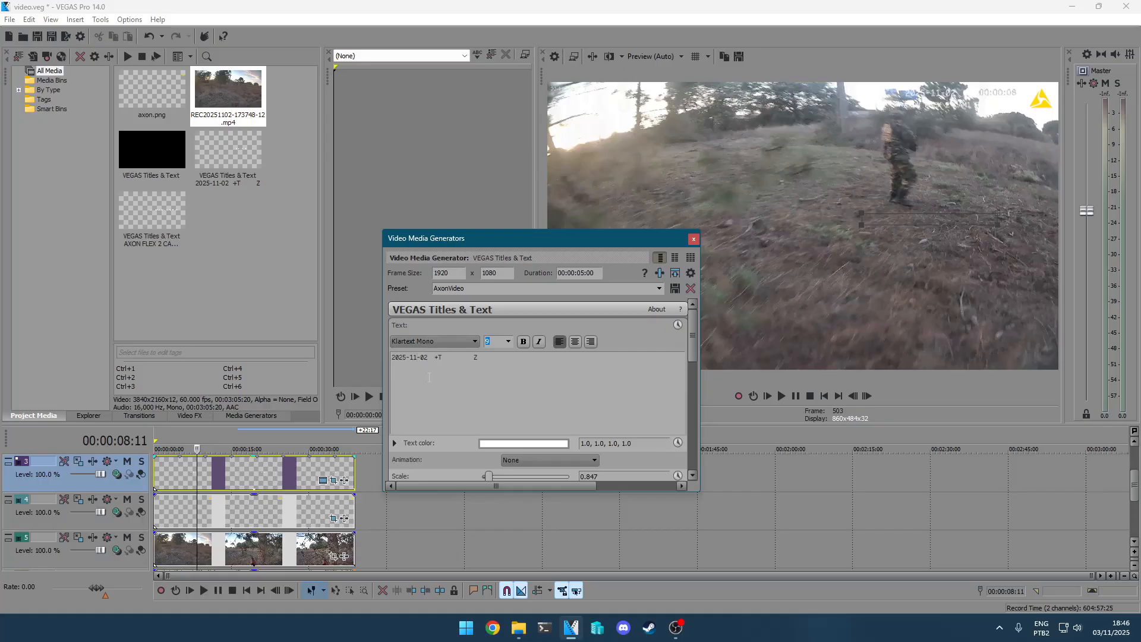
key("BackSpace")
type("2")
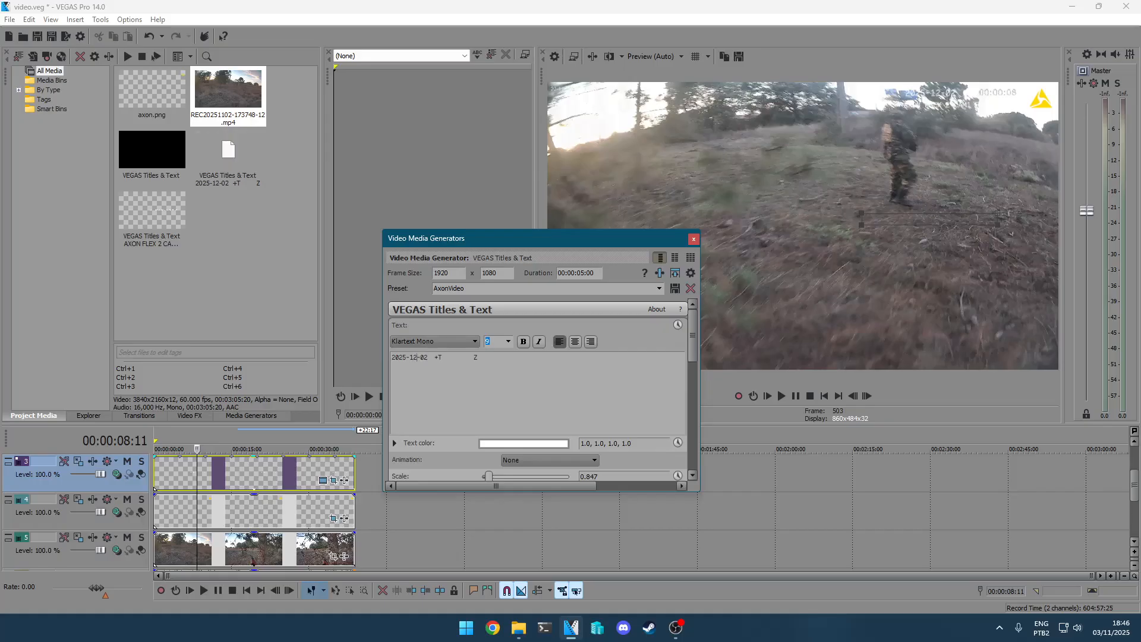
key("BackSpace")
key("BackSpace")
type("25")
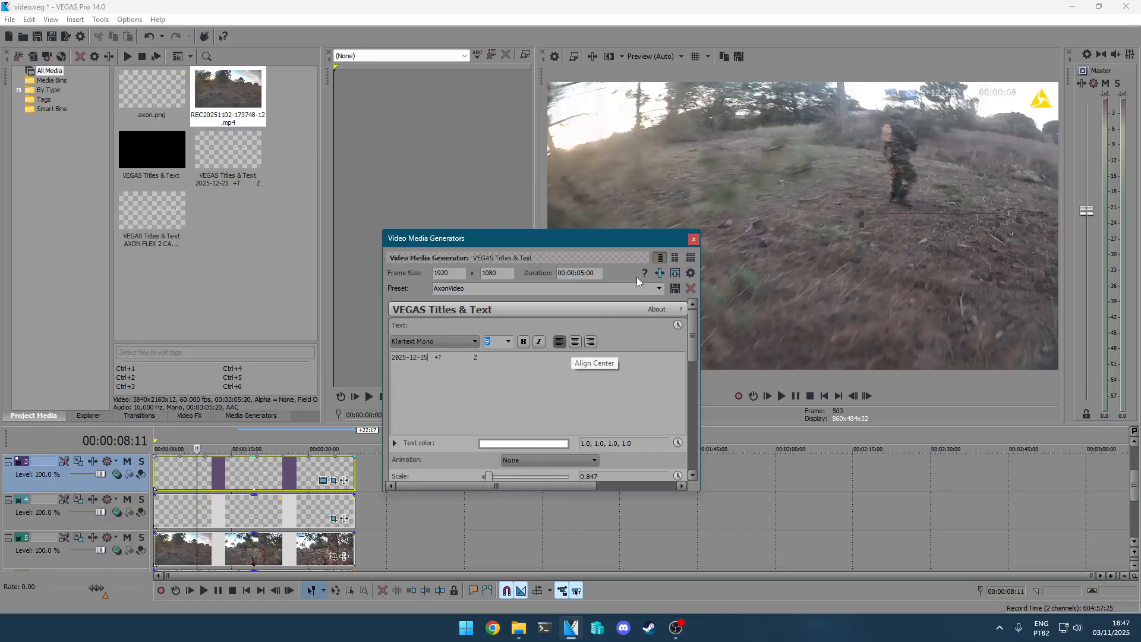
left_click(693, 240)
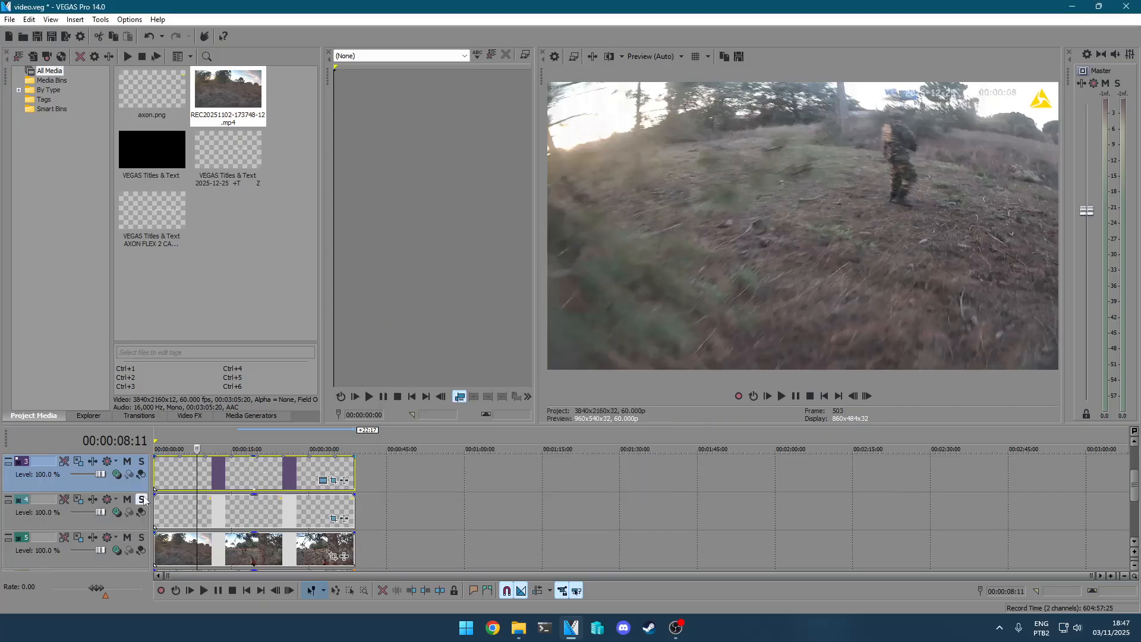
Step: Play the footage from about 7 seconds and inspect the overlay again at about 32 seconds
left_click(189, 447)
key("space")
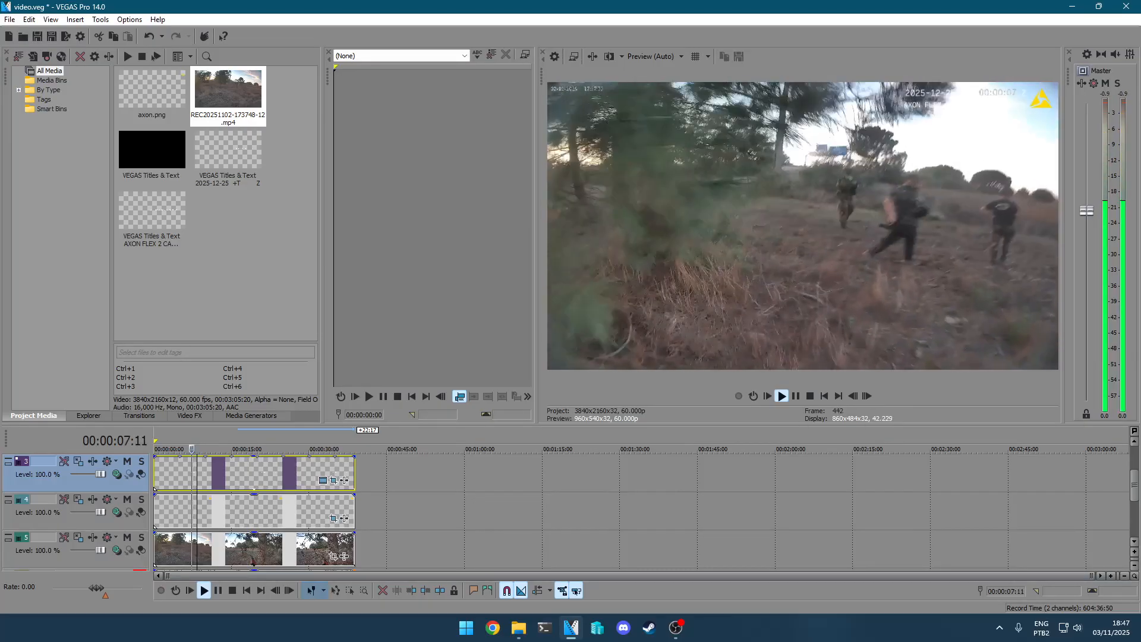
key("j")
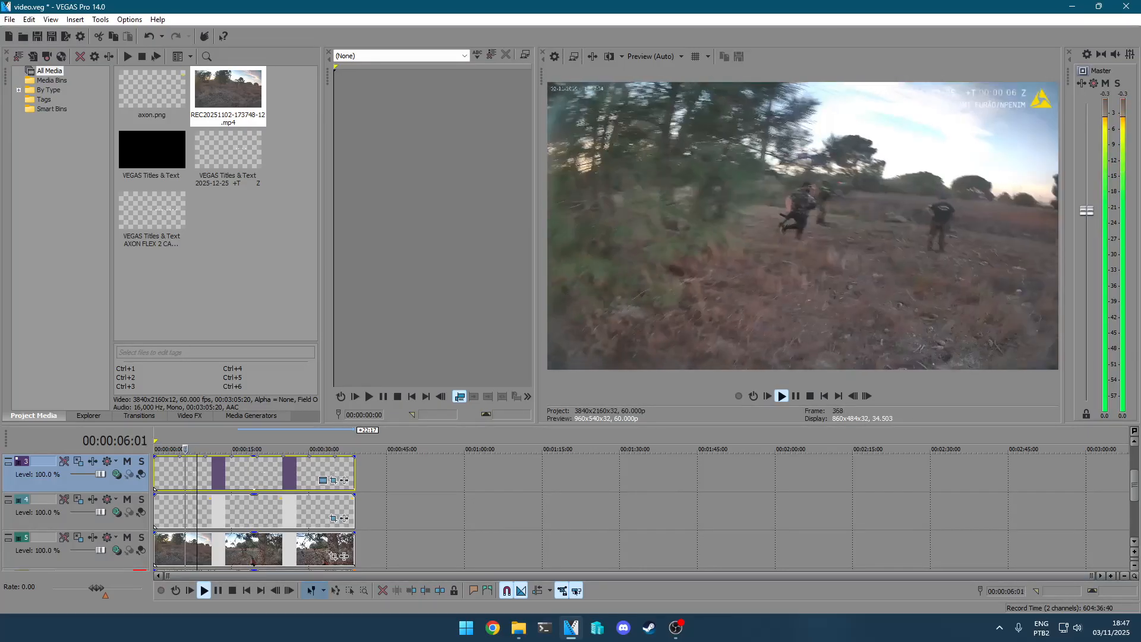
key("space")
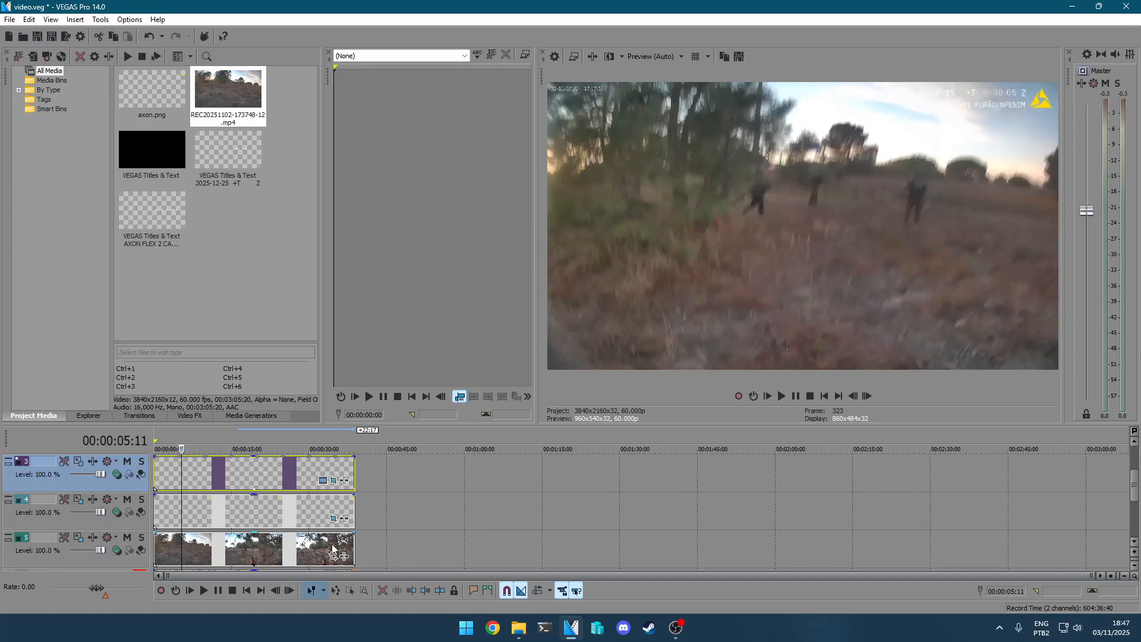
left_click(333, 548)
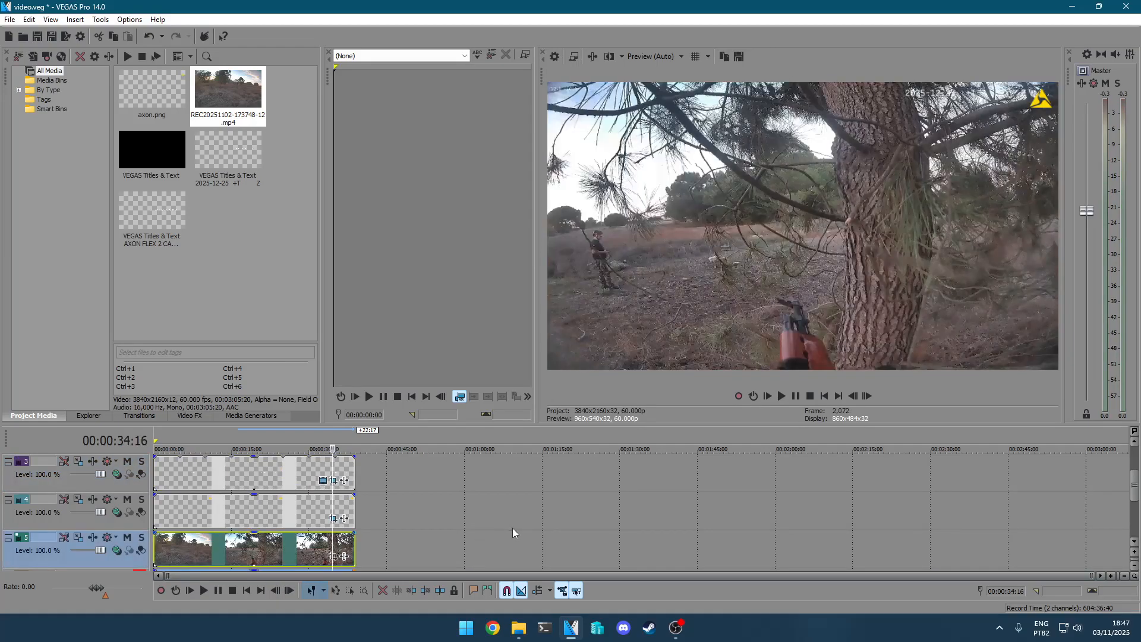
left_click_drag(333, 450, 321, 450)
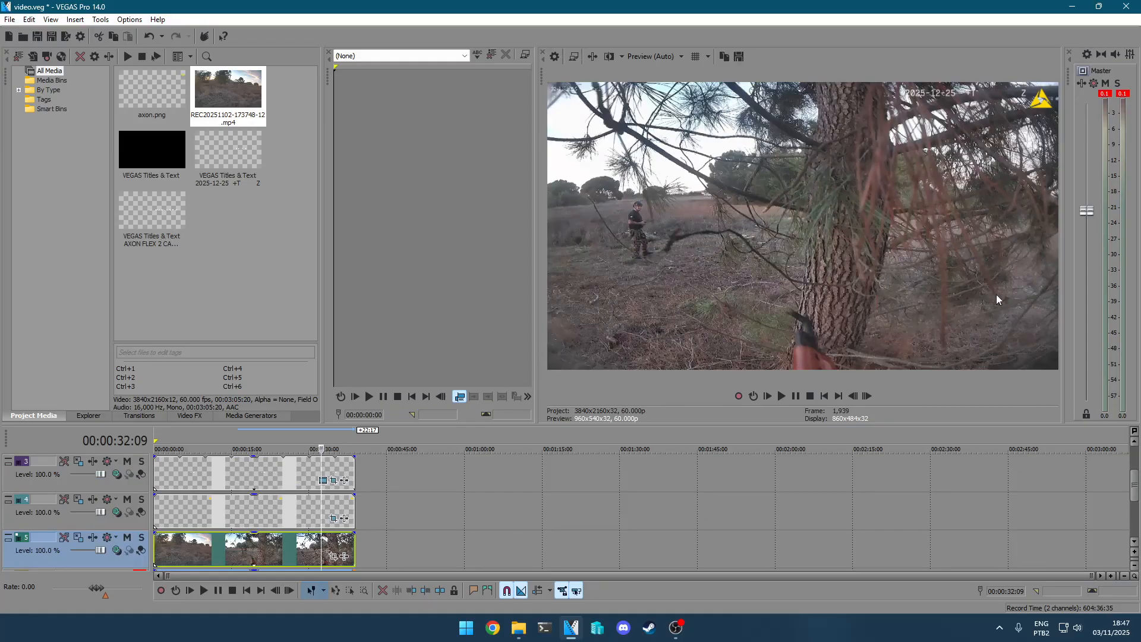
Step: Extend the track 2 camera title event to the end of the trimmed footage
left_click_drag(1137, 496, 1136, 483)
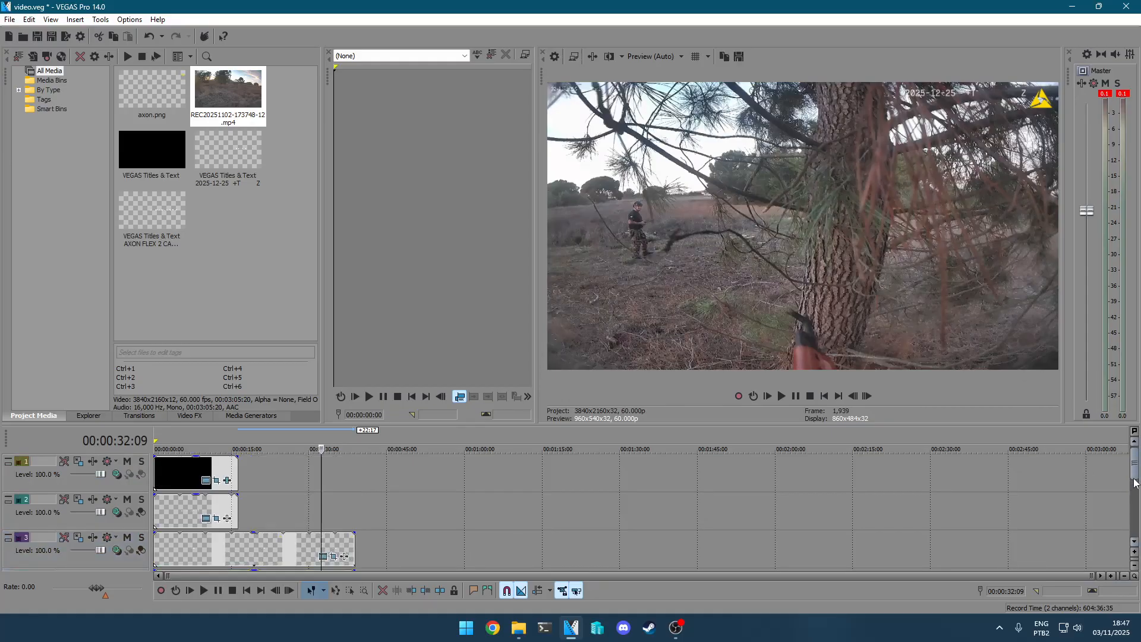
left_click(239, 505)
left_click_drag(239, 505, 354, 513)
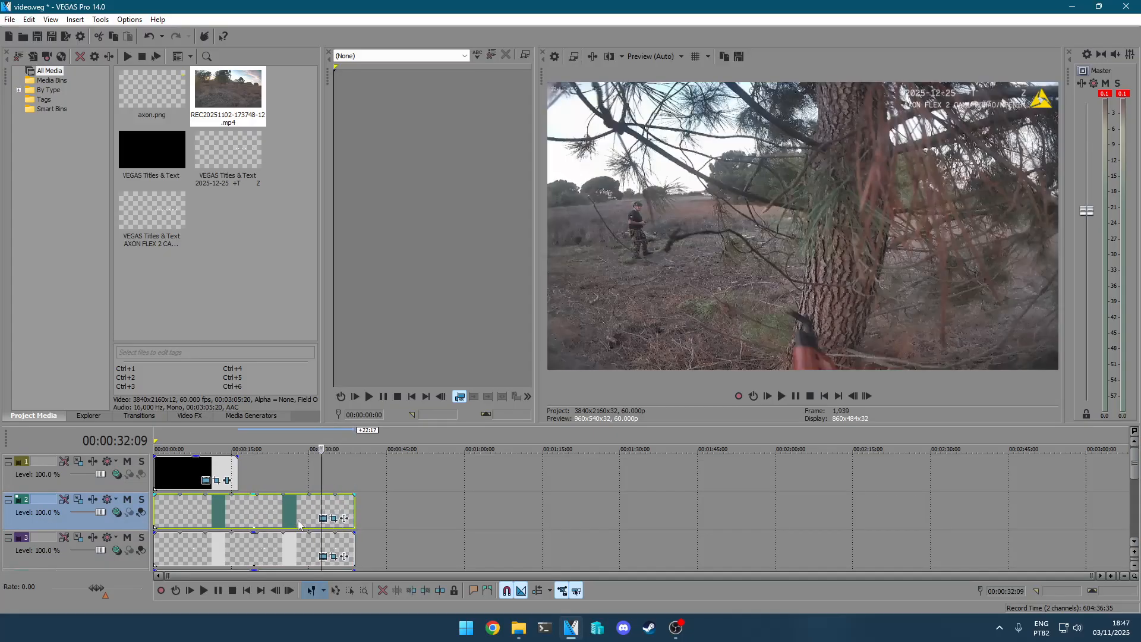
Step: Try font size 9 on the track 2 title's generated text and restore it to 12
left_click(264, 512)
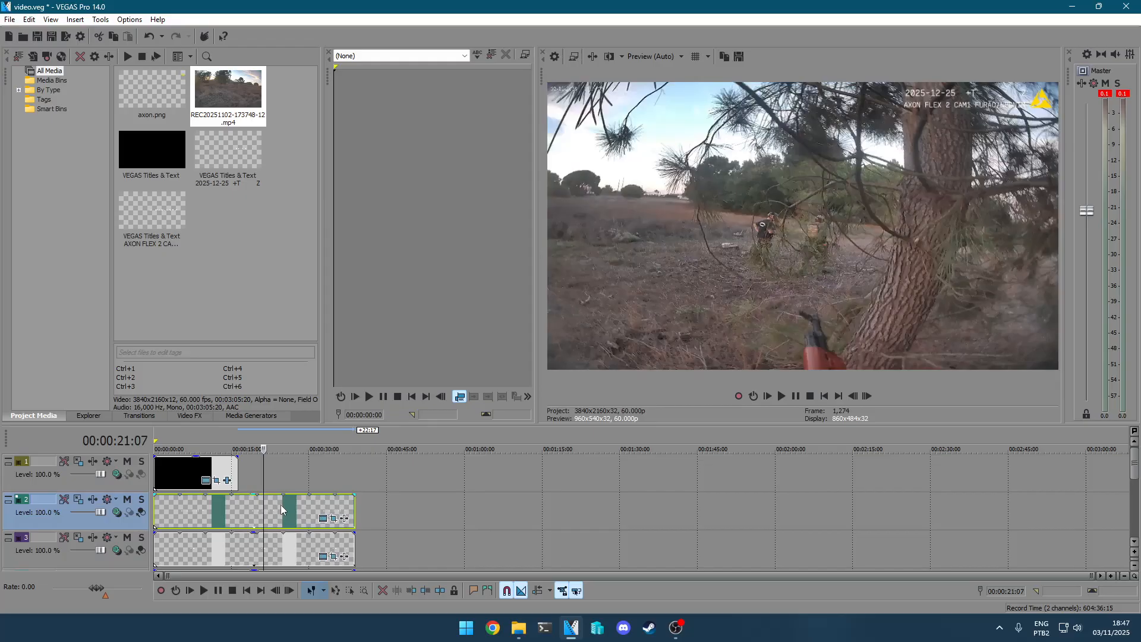
right_click(283, 509)
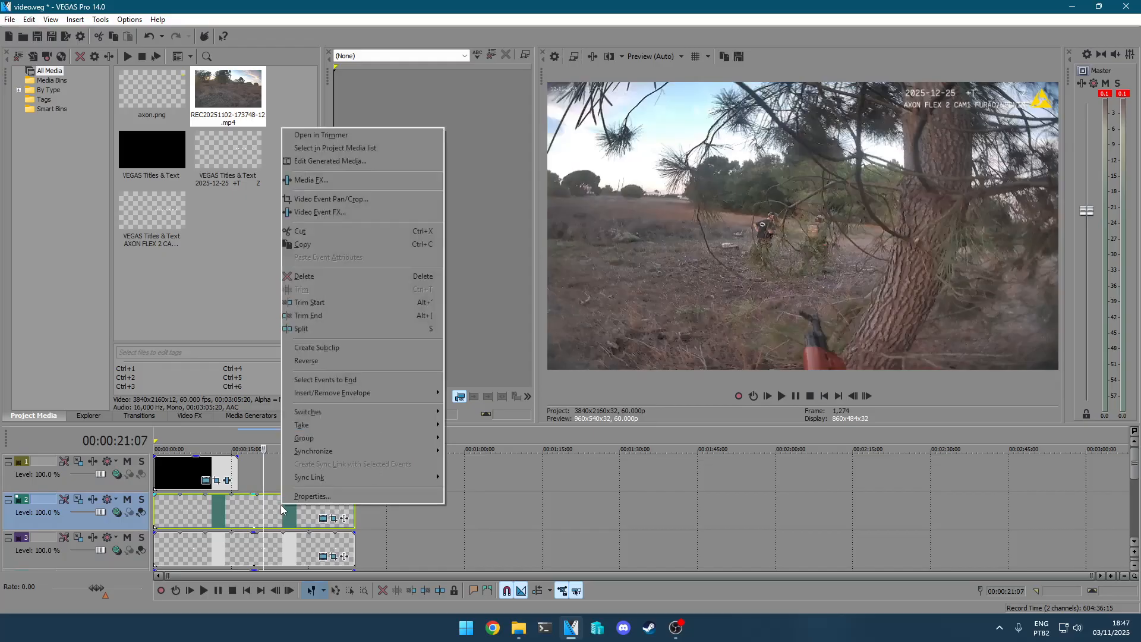
left_click(369, 164)
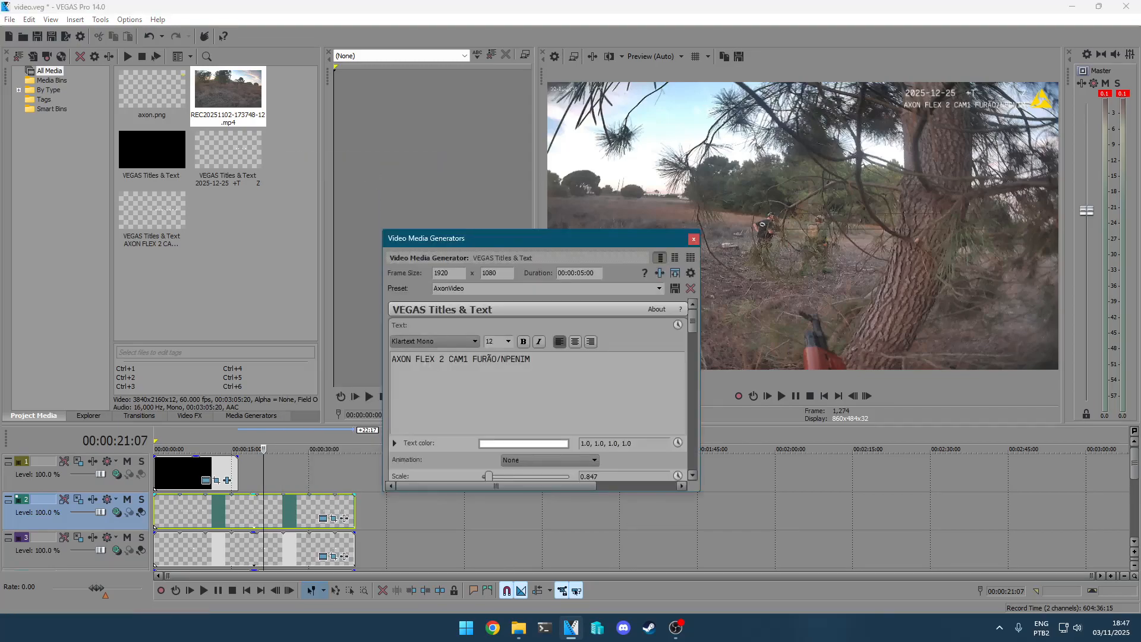
left_click_drag(527, 360, 388, 361)
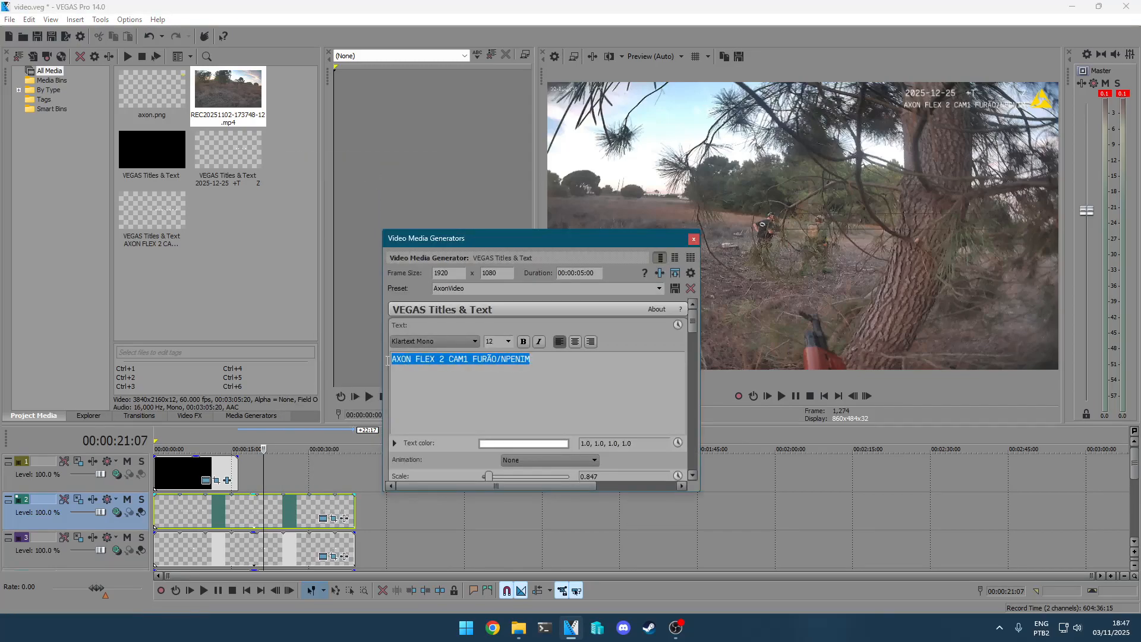
left_click(508, 342)
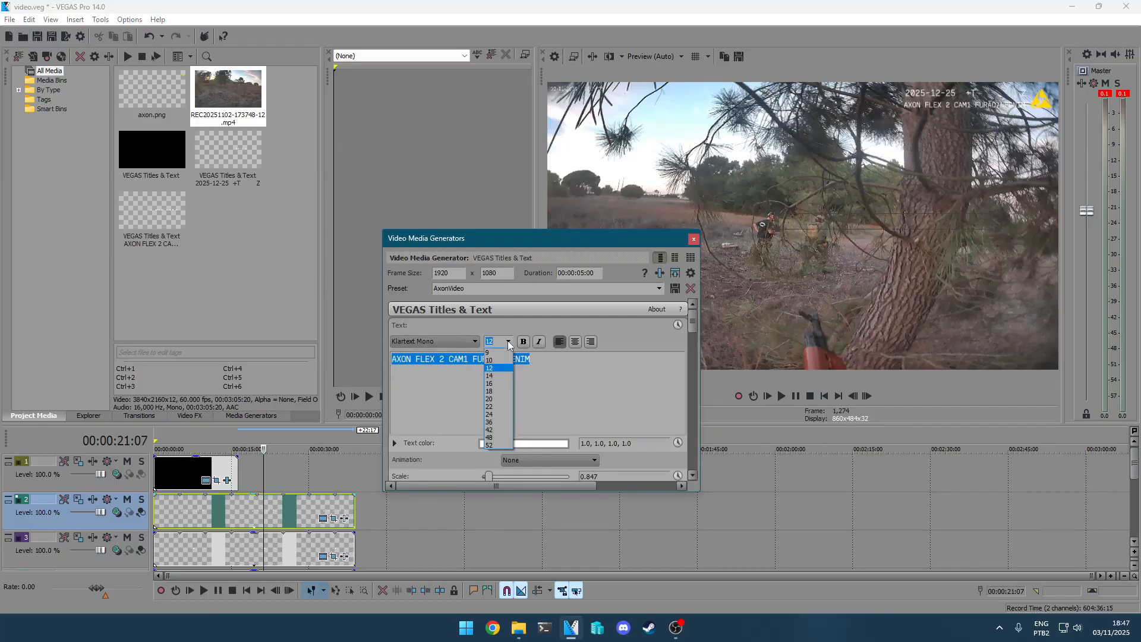
left_click(500, 352)
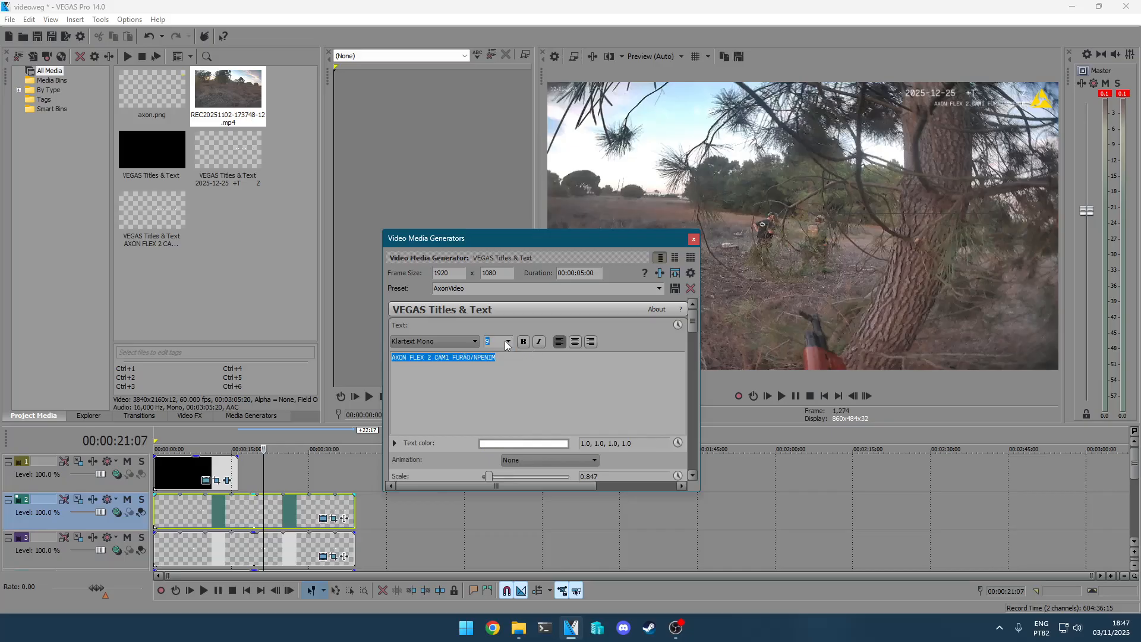
left_click(509, 342)
scroll(497, 363, "up", 2)
left_click(494, 370)
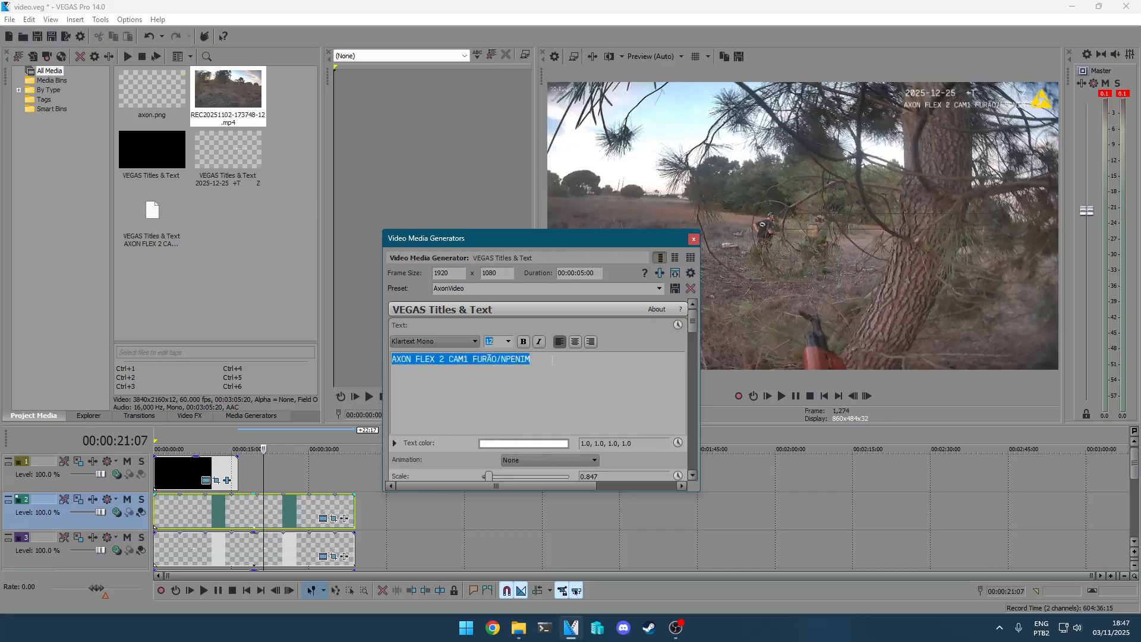
left_click(542, 364)
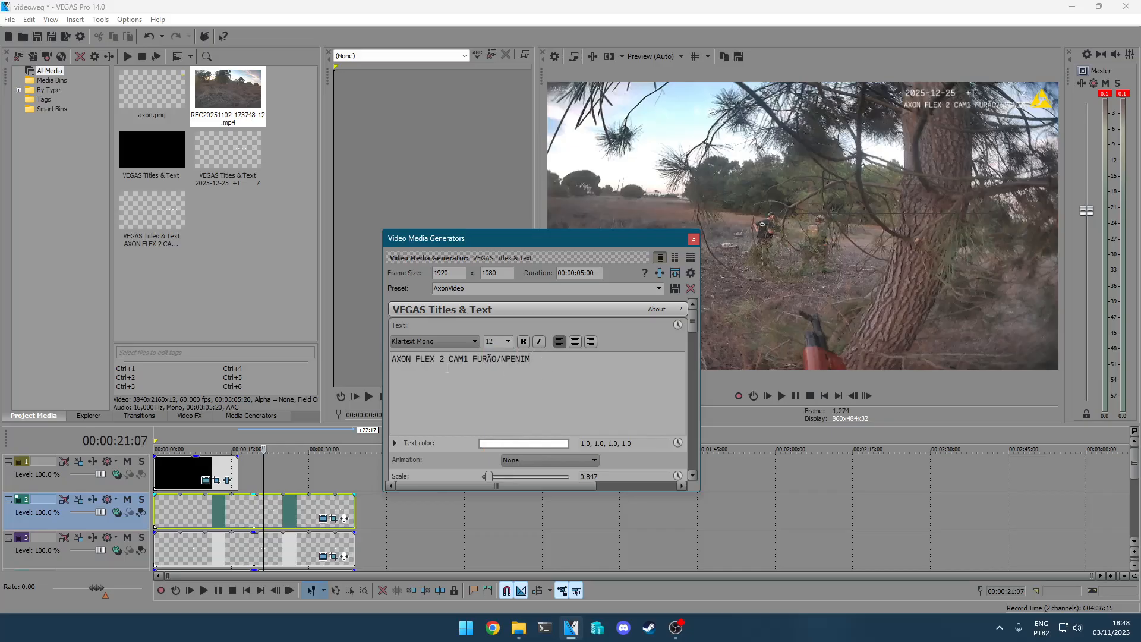
Step: Examine the camera model, camera number and identifier parts of the track 2 title text, and close the generator
left_click_drag(445, 360, 392, 360)
left_click_drag(469, 360, 462, 359)
left_click_drag(473, 359, 493, 360)
double_click(515, 360)
left_click(547, 374)
left_click(692, 239)
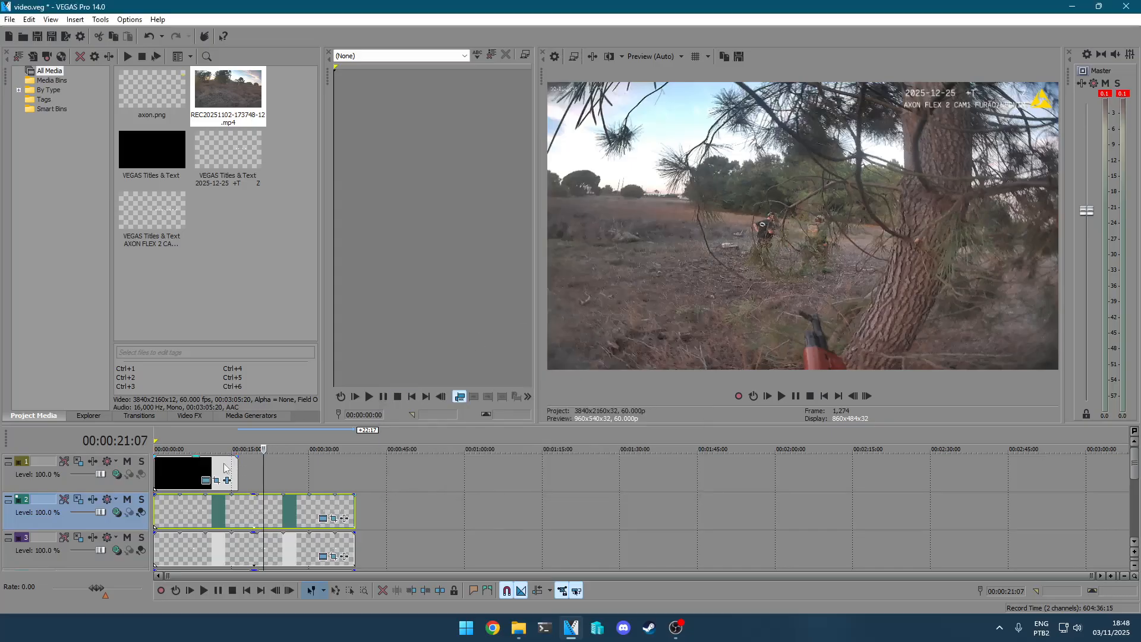
left_click(191, 467)
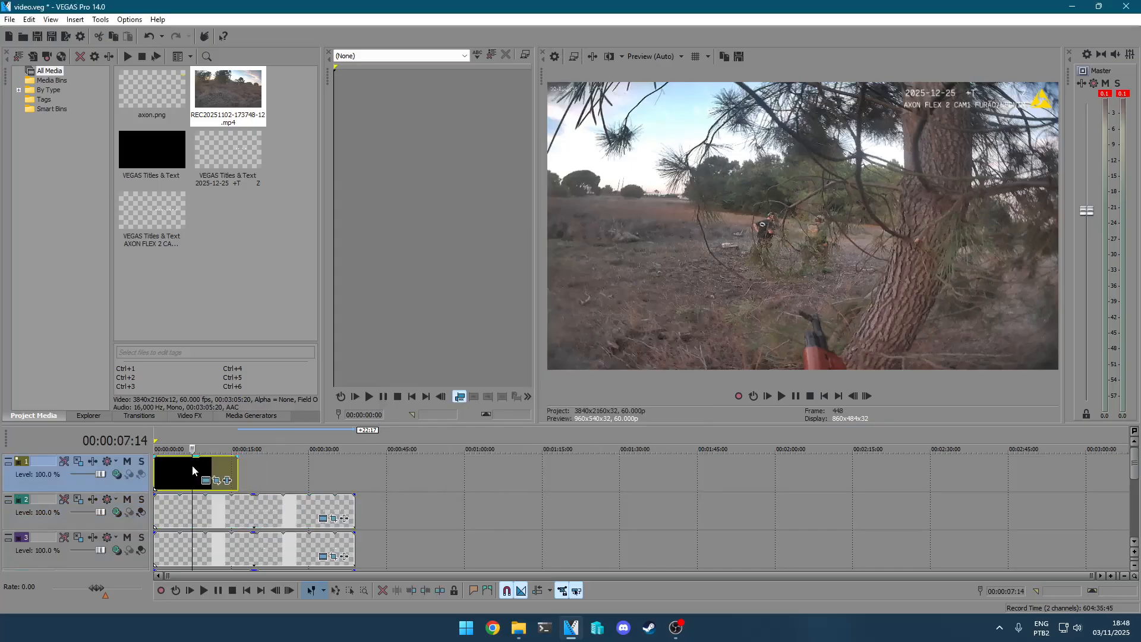
right_click(192, 467)
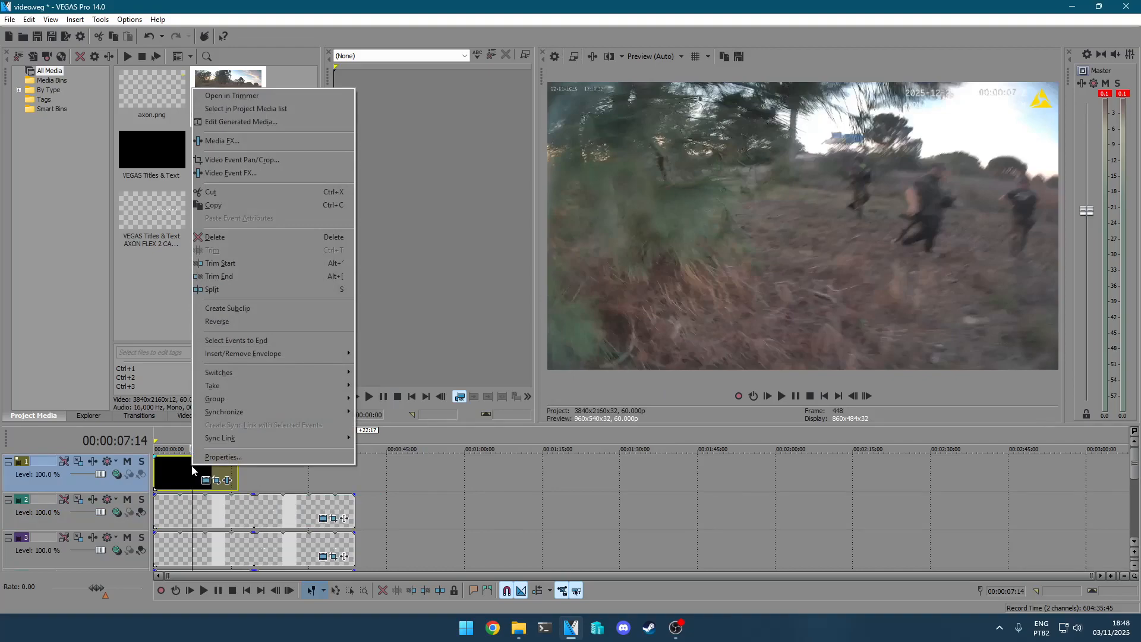
left_click(455, 476)
left_click(455, 476)
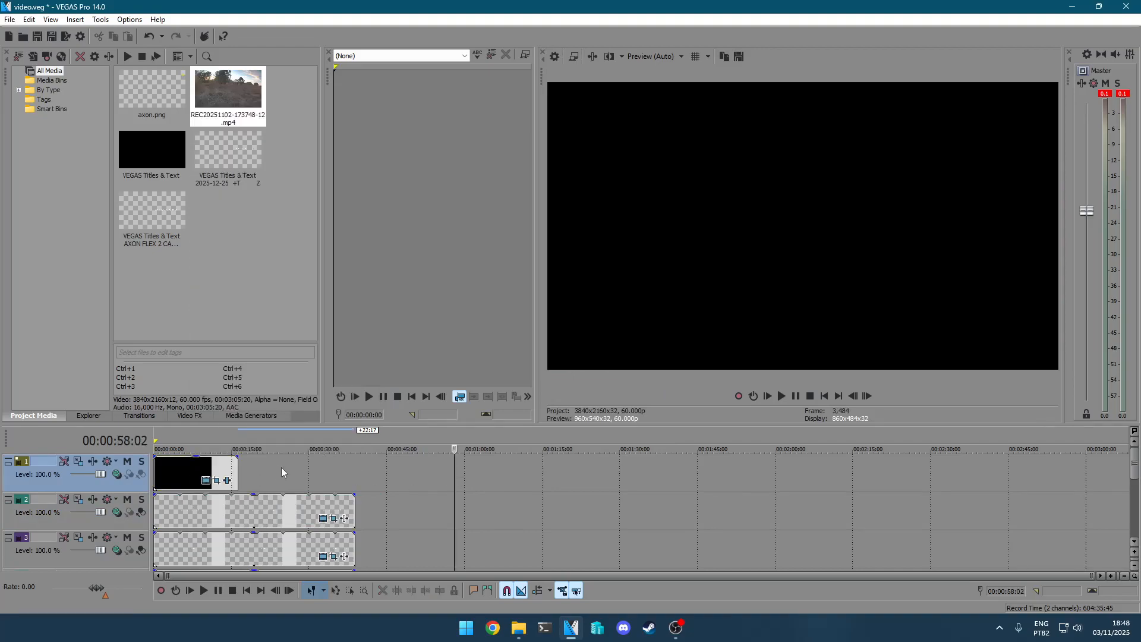
Step: Extend the track 1 timecode event to the end of the trimmed footage
left_click(222, 470)
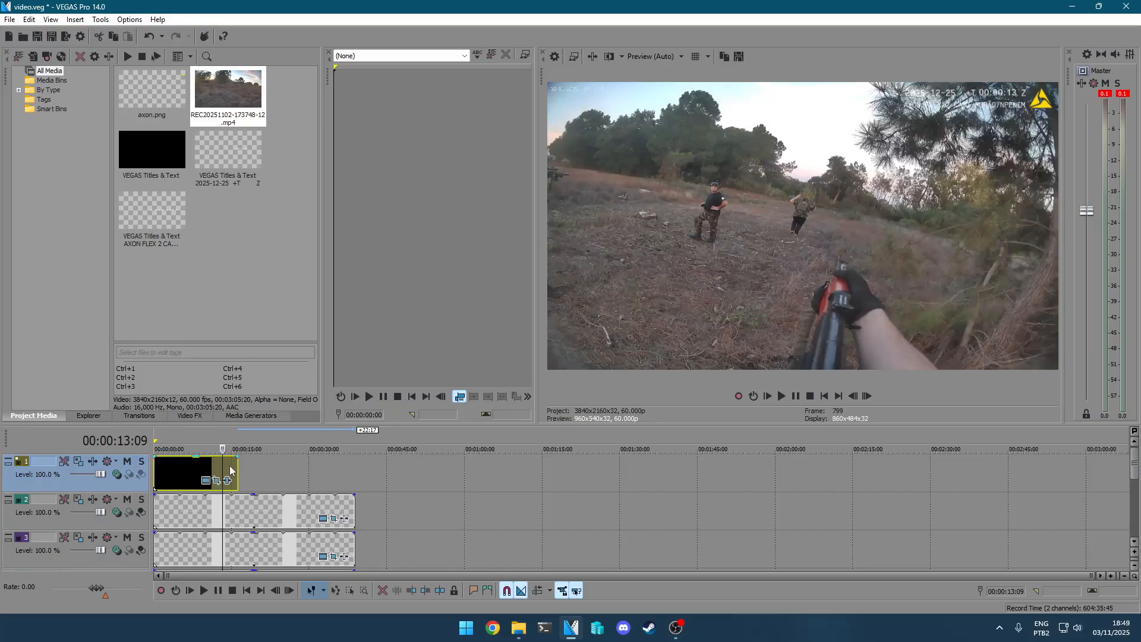
left_click_drag(237, 465, 355, 469)
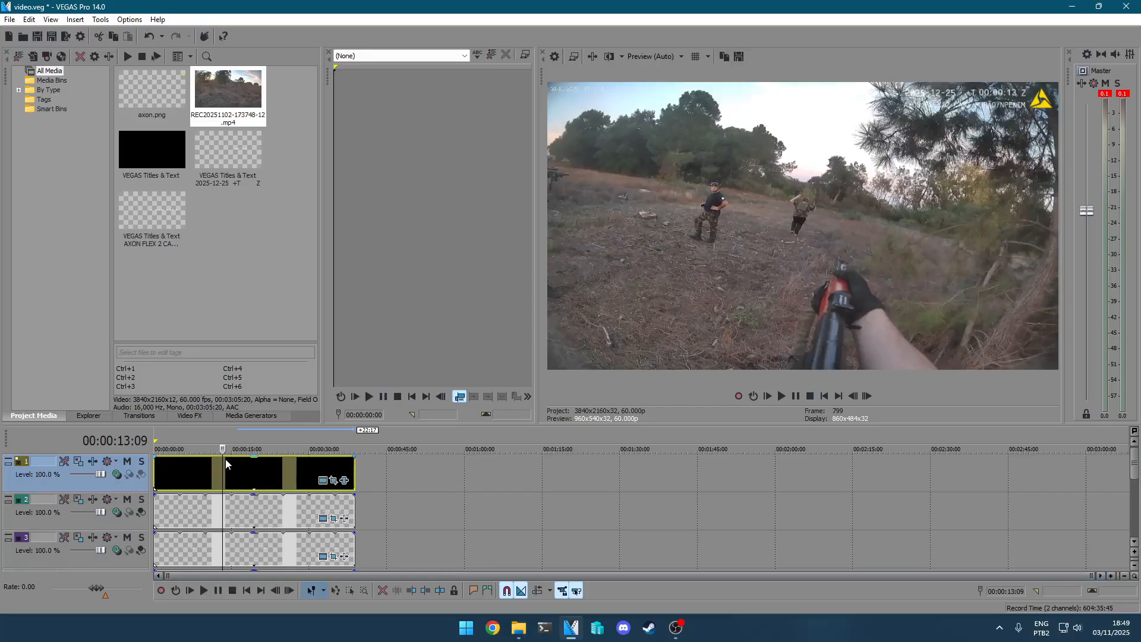
Step: Play the footage briefly and return to the start of the timeline to inspect the time overlay
key("space")
key("space")
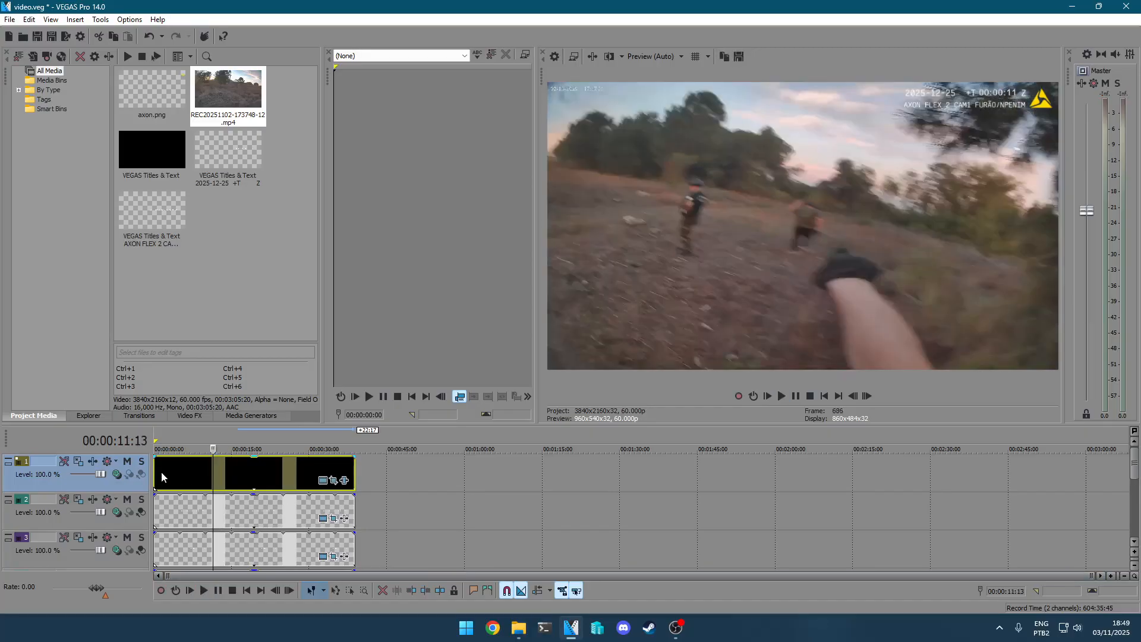
left_click(166, 515)
left_click(162, 448)
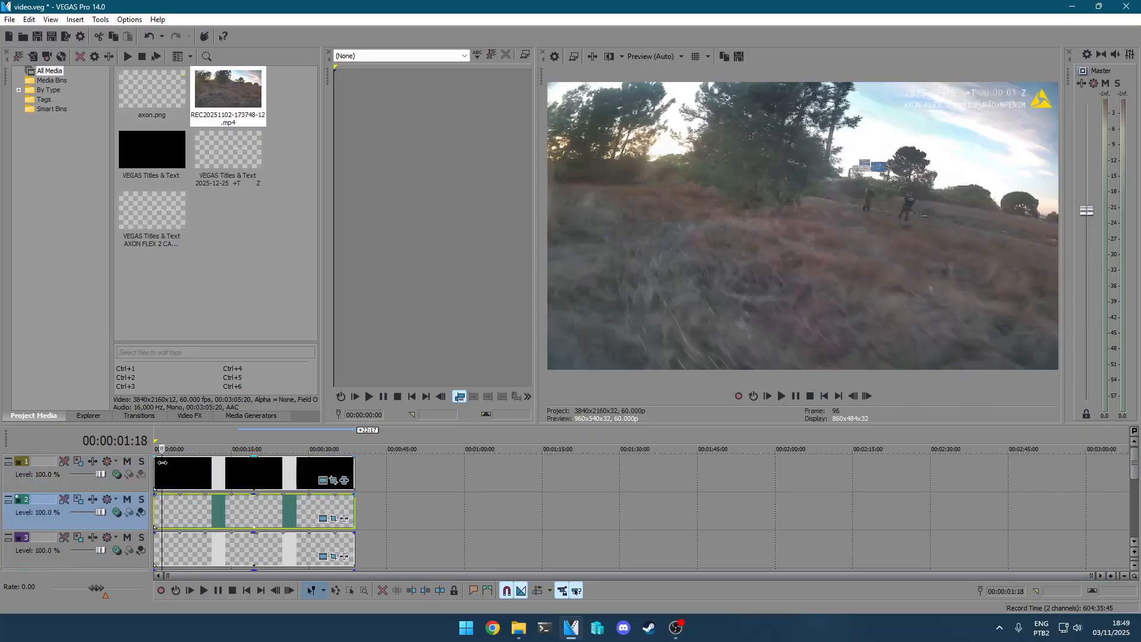
left_click_drag(162, 447, 155, 447)
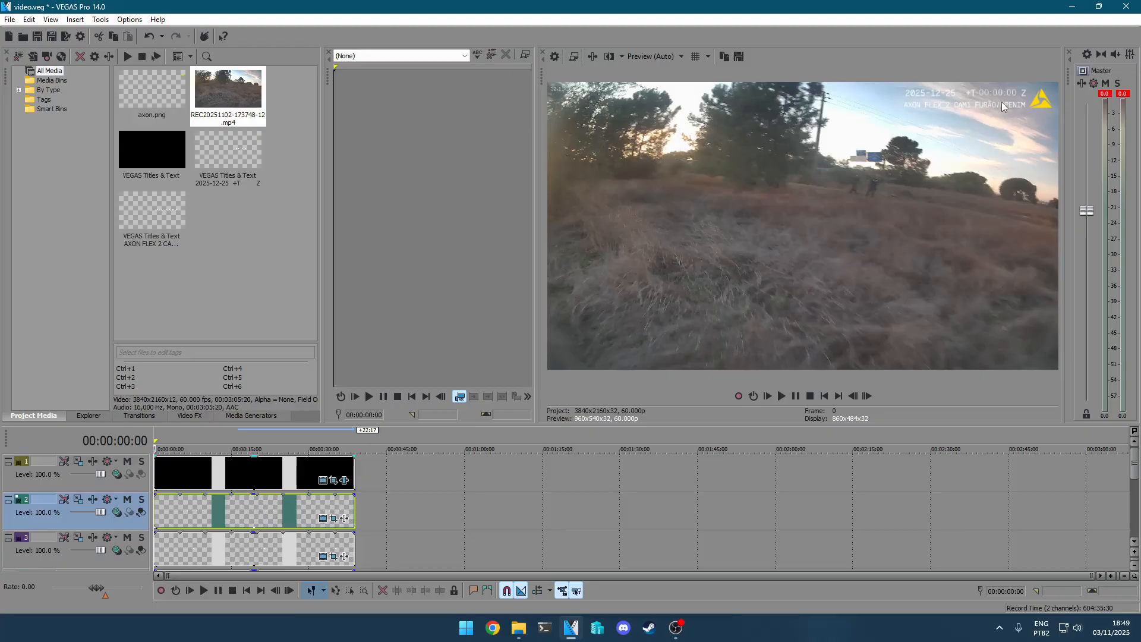
Step: Set the custom timecode of the track 1 event's media to start at 17:35:20 in Time format
right_click(240, 470)
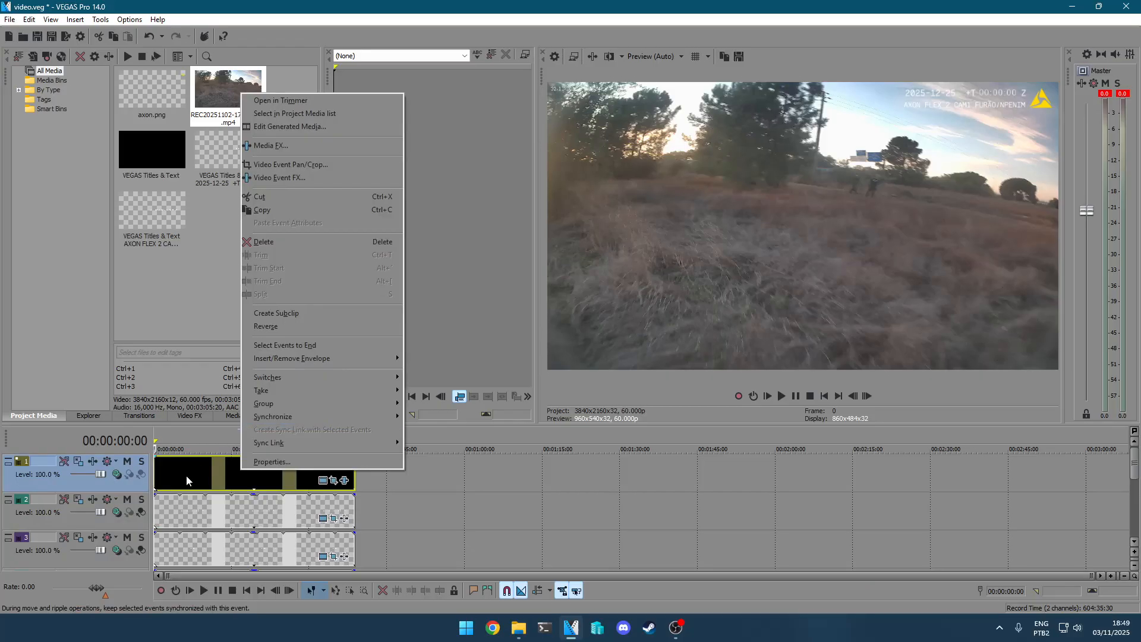
left_click(259, 464)
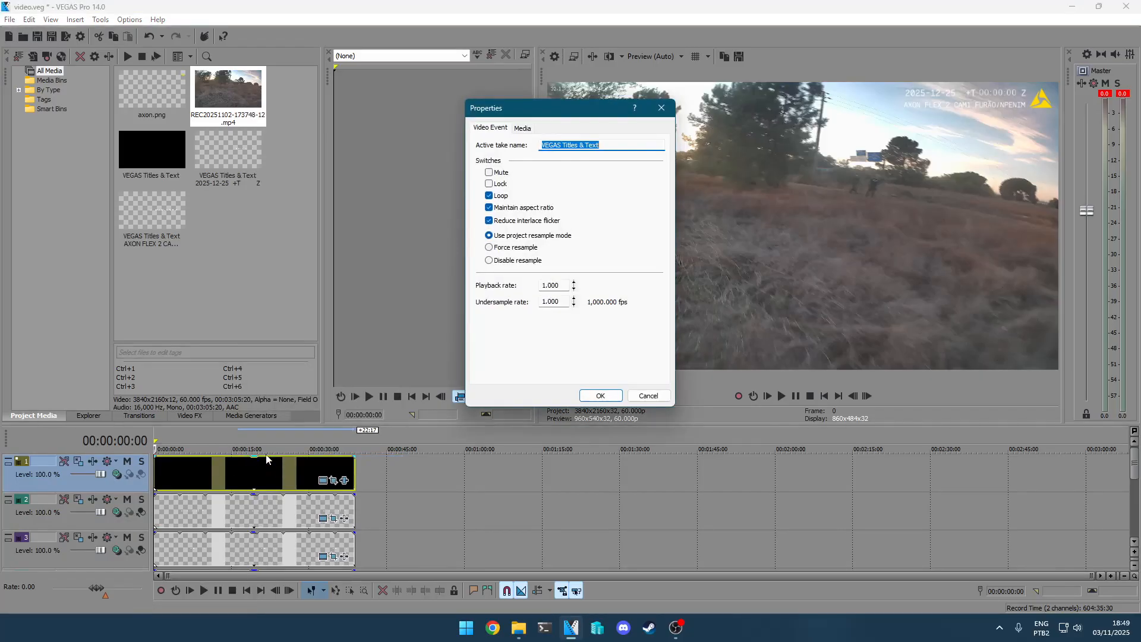
left_click(524, 129)
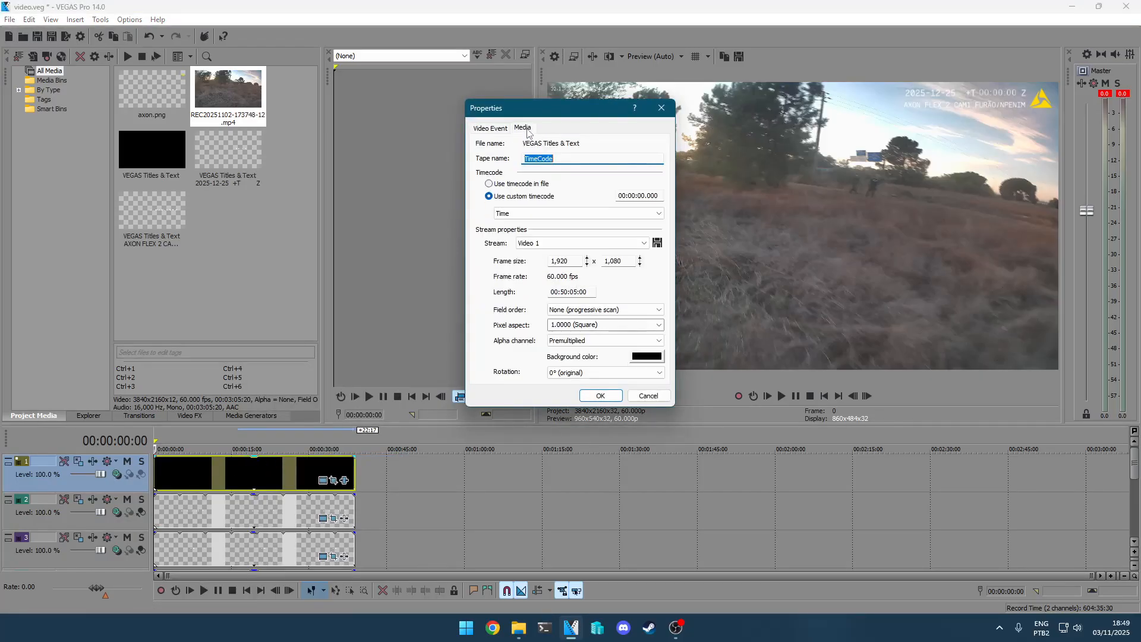
left_click(509, 213)
left_click(509, 301)
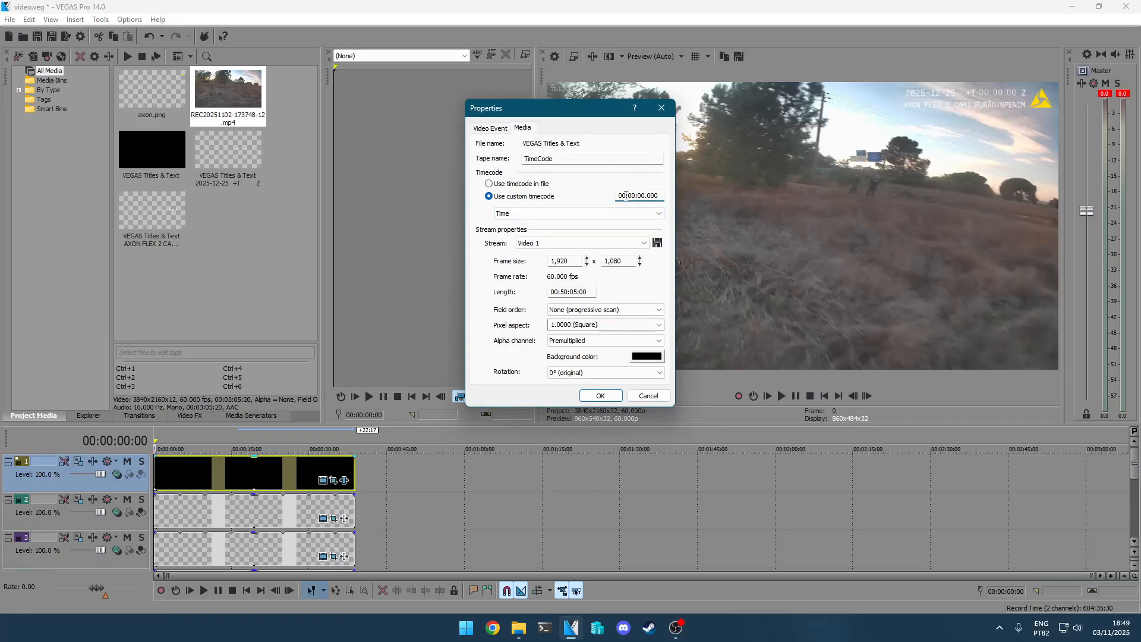
left_click(620, 196)
type("17:35")
left_click(600, 395)
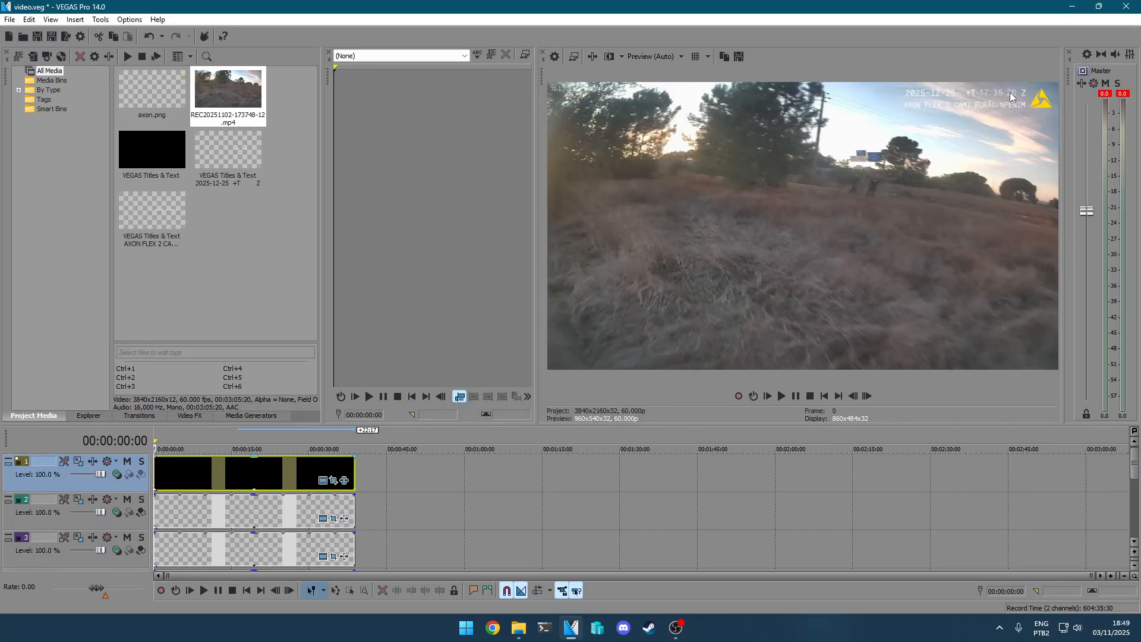
Step: Play the footage from the start to check the overlay, adjusting the master volume to slightly below its original level
left_click(208, 593)
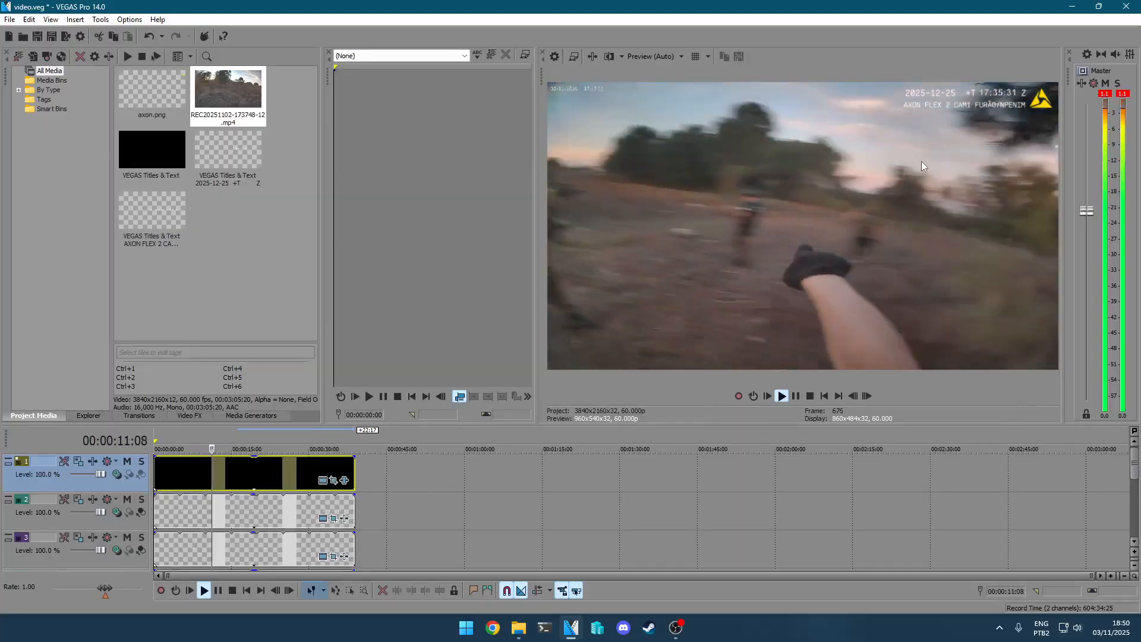
left_click_drag(1086, 211, 1089, 379)
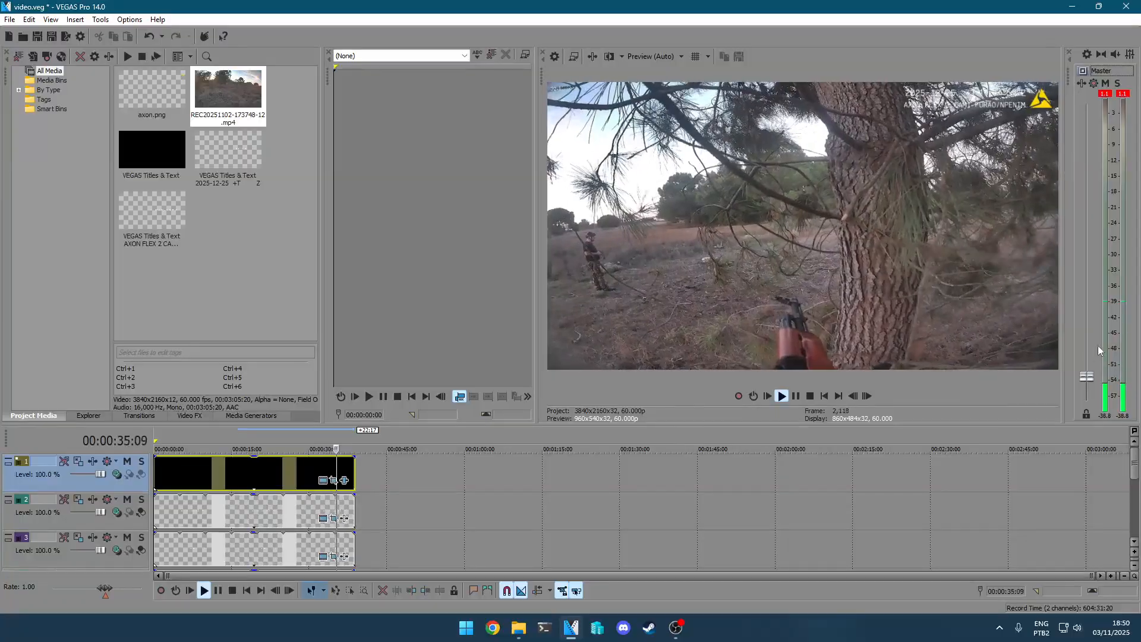
left_click(232, 591)
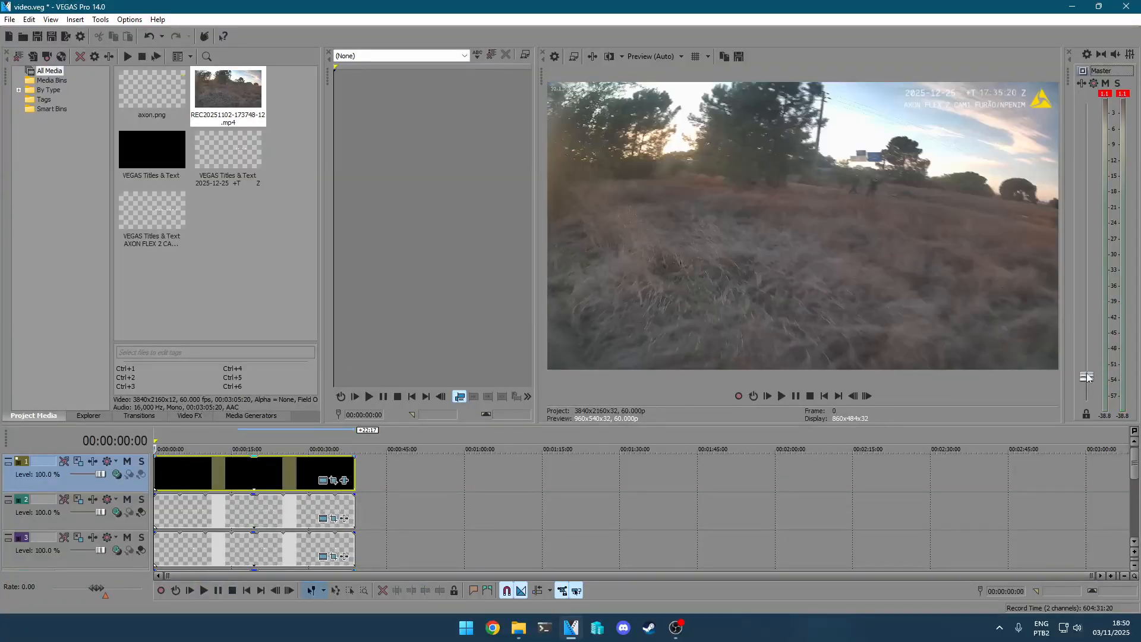
left_click_drag(1086, 376, 1087, 227)
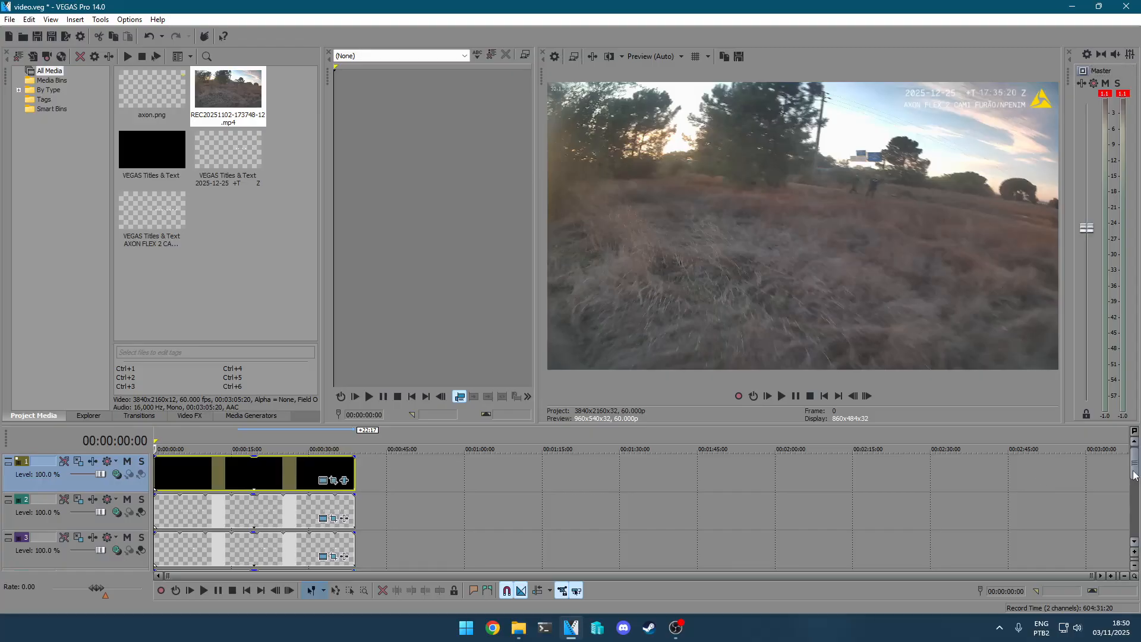
Step: Review the tracks down to the footage's video and audio on tracks 5 and 6, and return to track 1
mouse_move(1135, 479)
left_mouse_down()
mouse_move(1135, 492)
mouse_move(1135, 479)
left_mouse_up()
left_click(421, 484)
left_click(1134, 542)
left_click(1134, 542)
left_click(1134, 542)
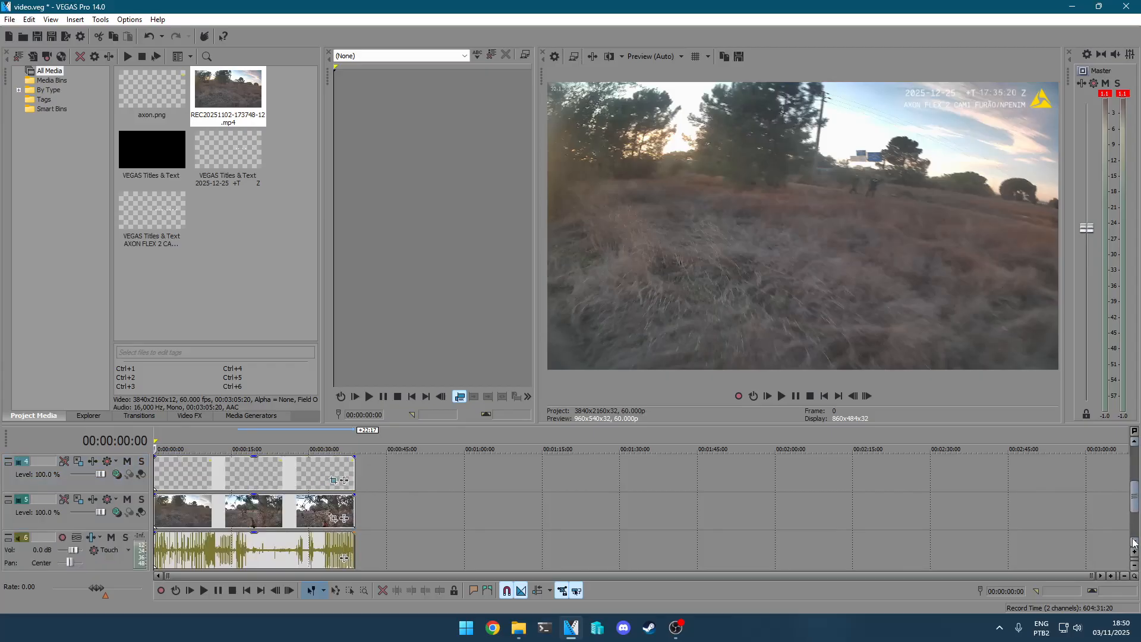
left_click(1134, 542)
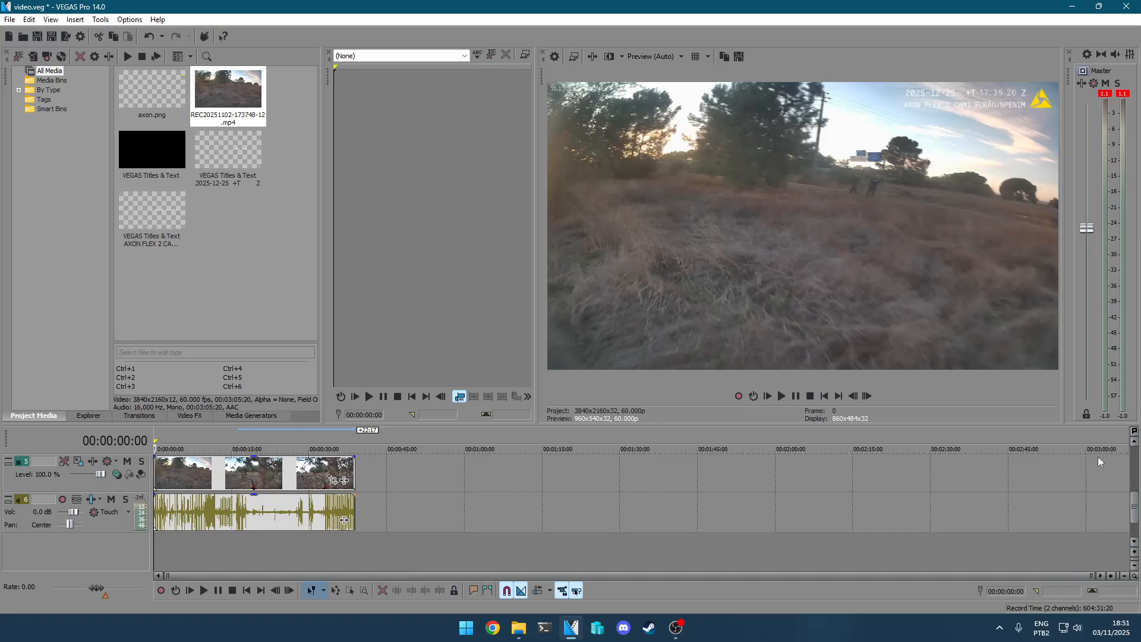
left_click_drag(1135, 507, 1140, 470)
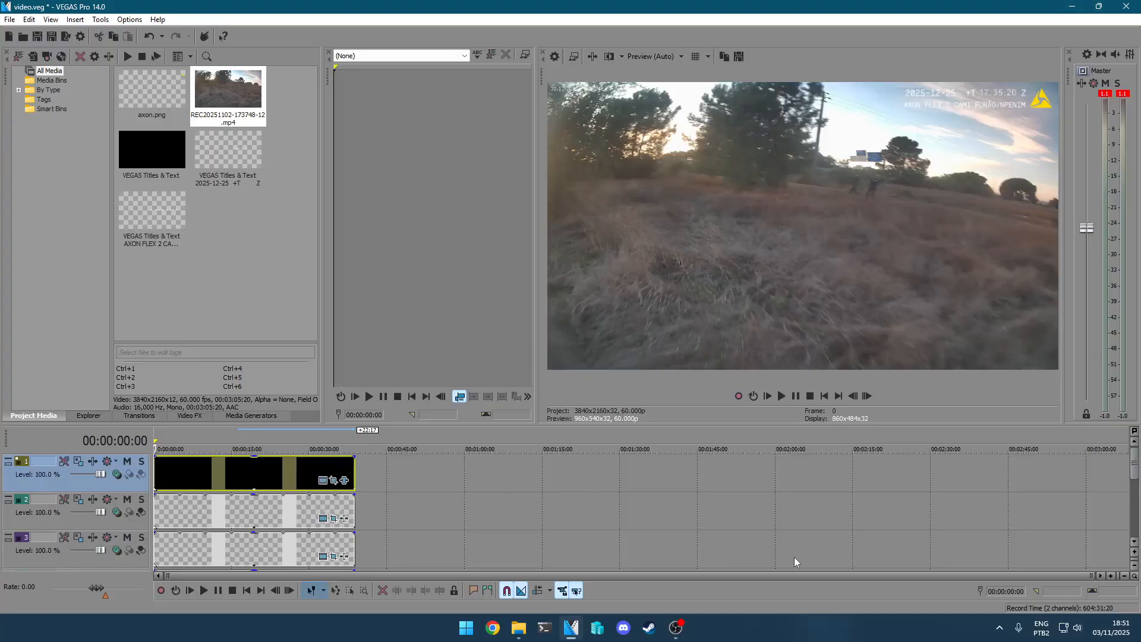
mouse_move(689, 627)
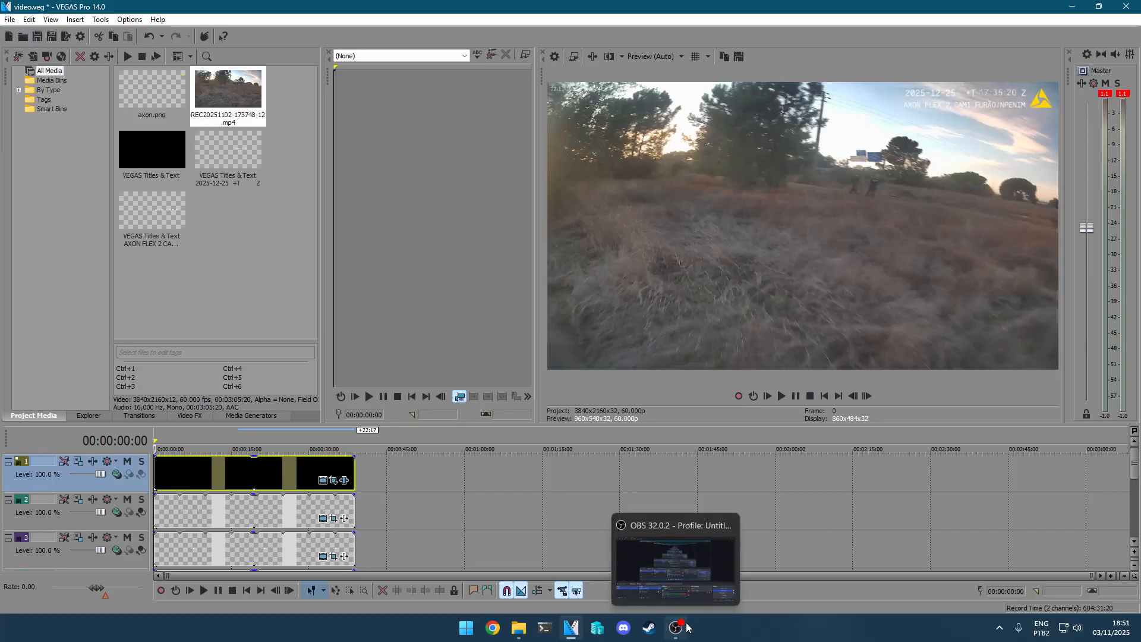